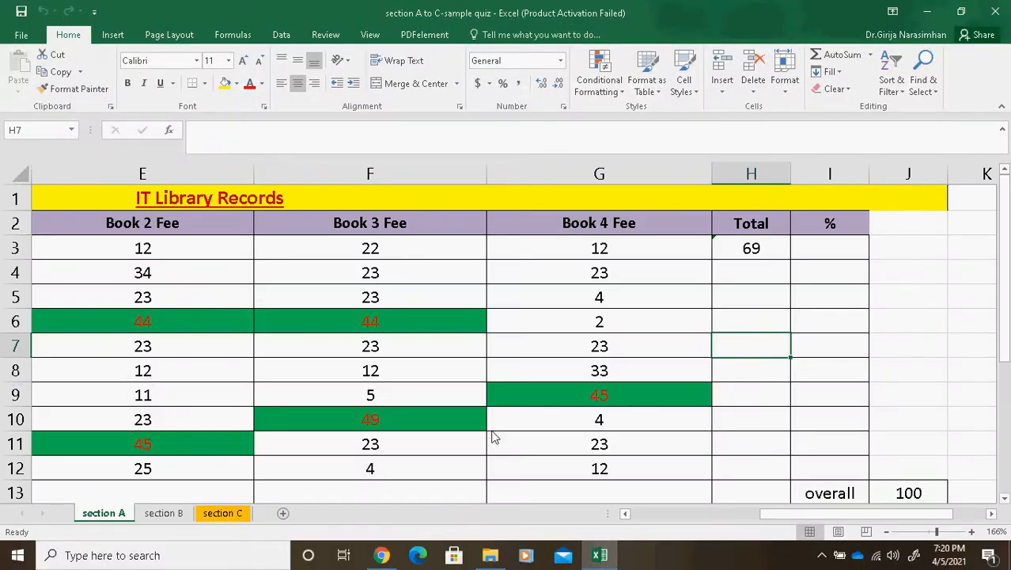
Step: Switch from the workbook to the quiz in Chrome and read question 1 about the mode of D3:D12
left_click_drag(788, 516, 682, 512)
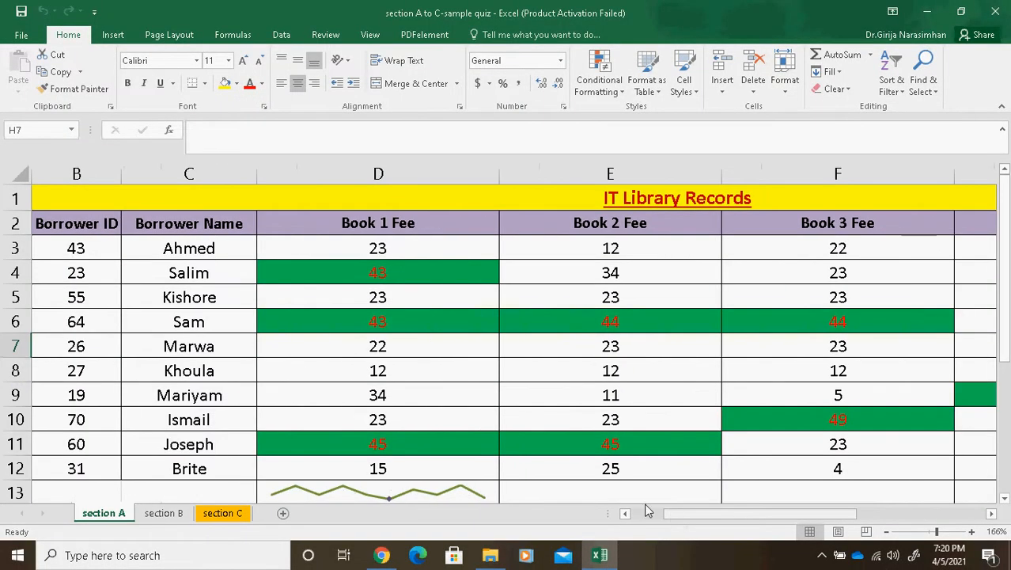
left_click(382, 556)
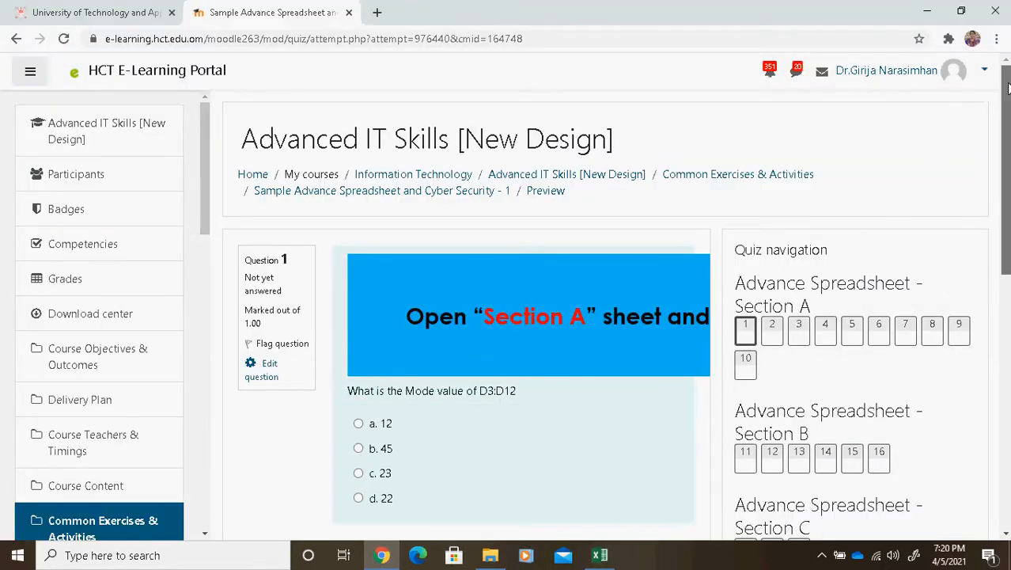
scroll(1004, 166, "down", 1)
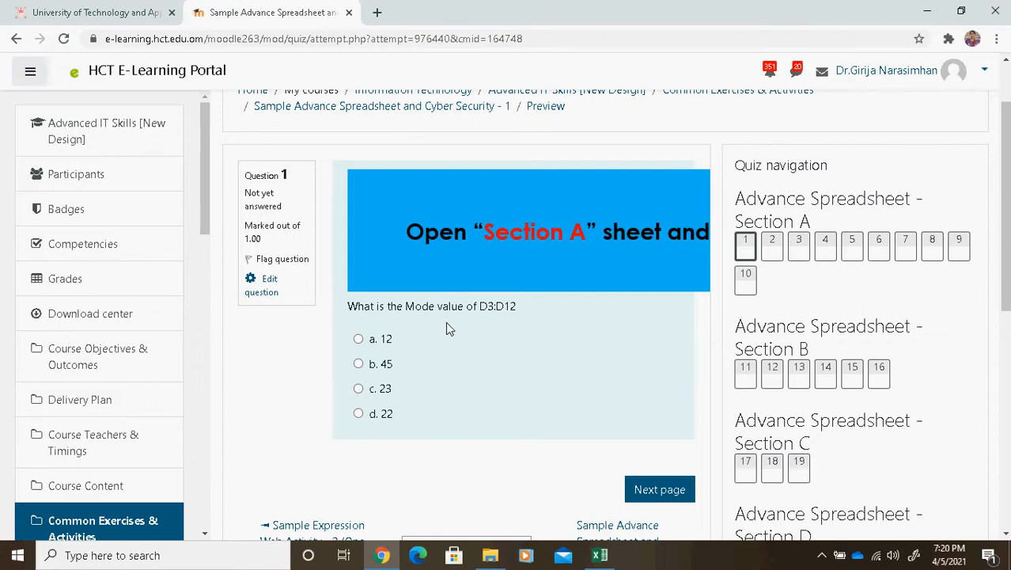
Step: Switch back to Excel and replace the content of D14 on the section A sheet with the formula =MODE(D3:D12)
left_click(599, 555)
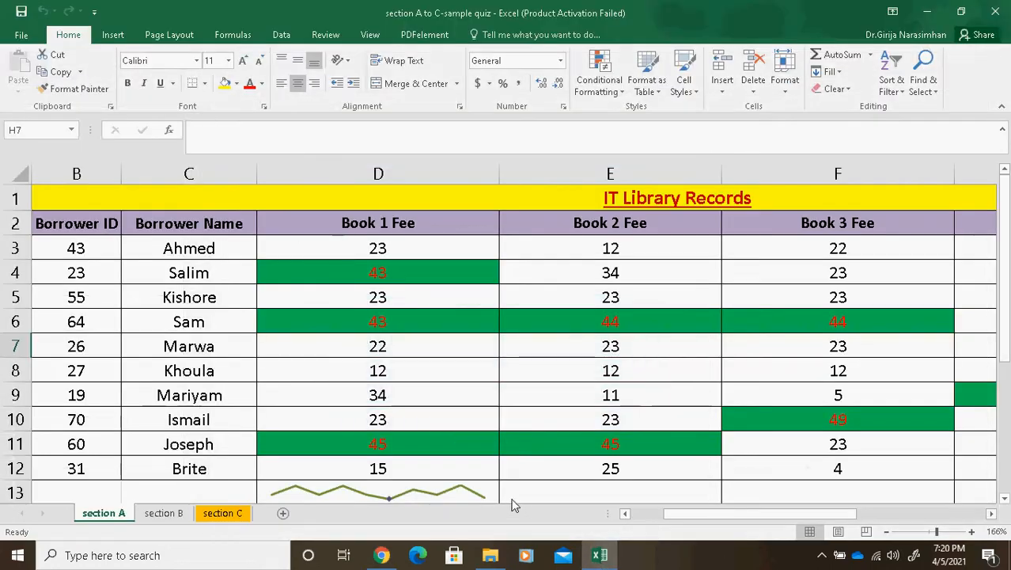
scroll(971, 388, "down", 2)
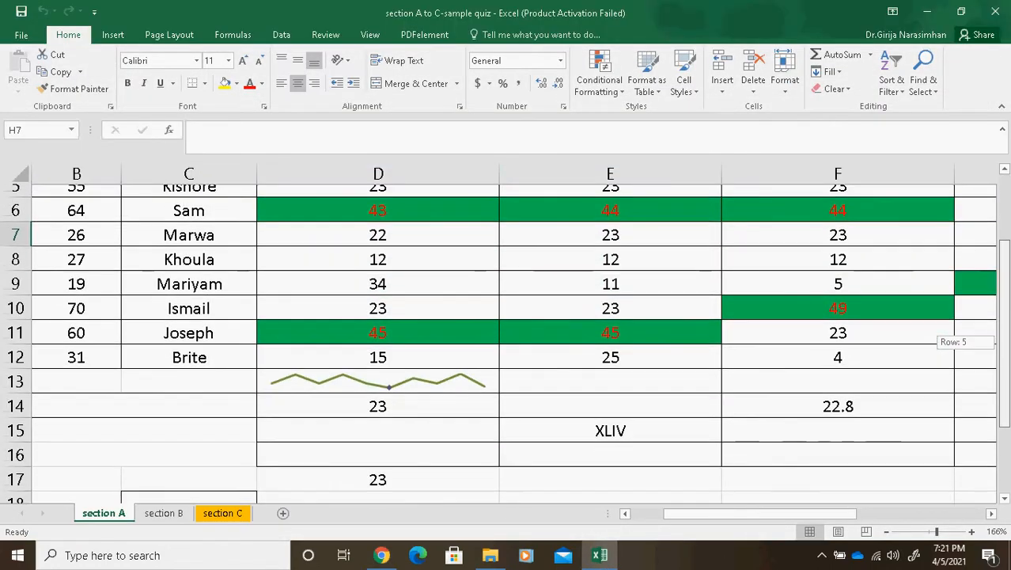
left_click(435, 402)
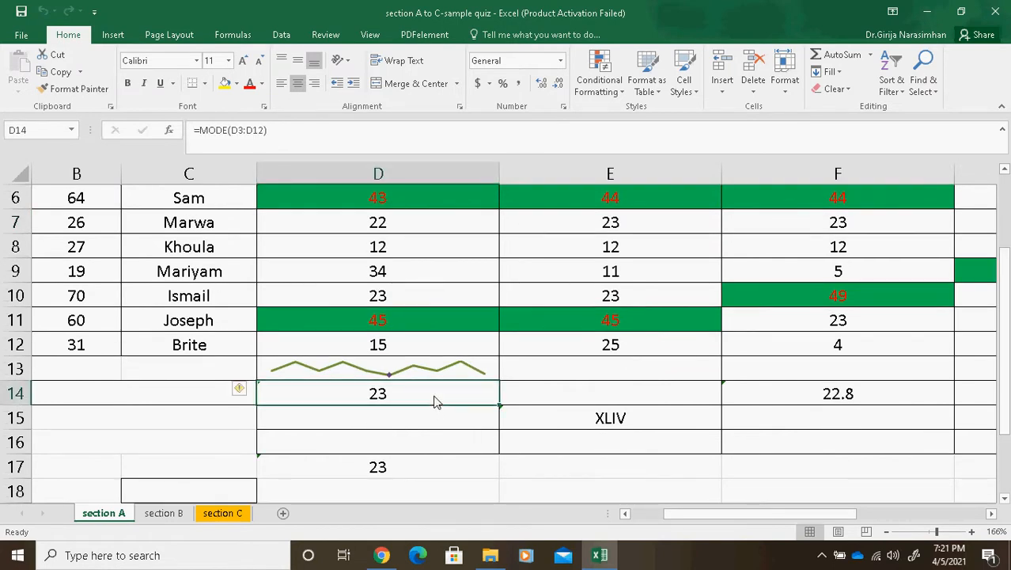
key("BackSpace")
type("=o")
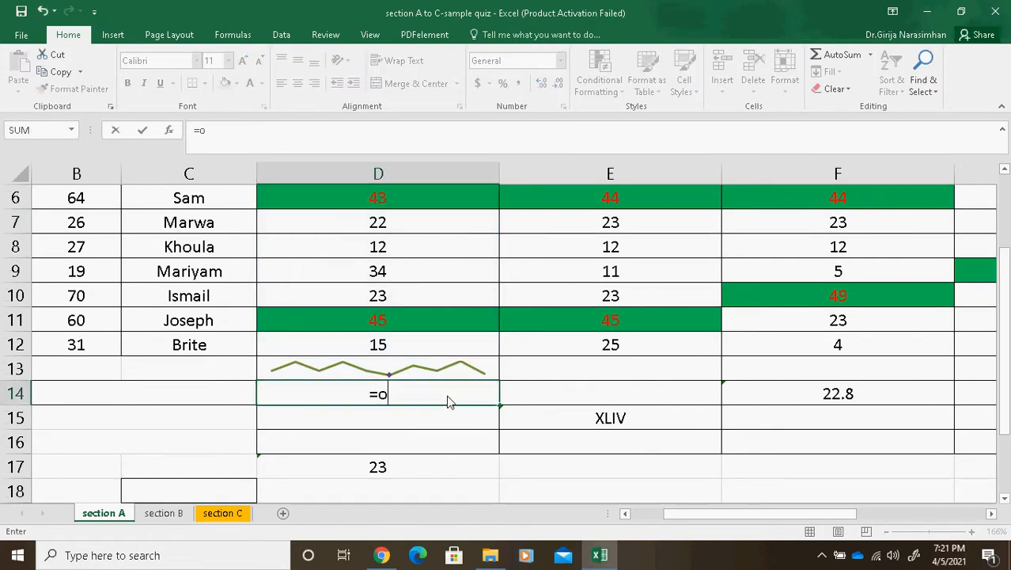
key("BackSpace")
type("mode(")
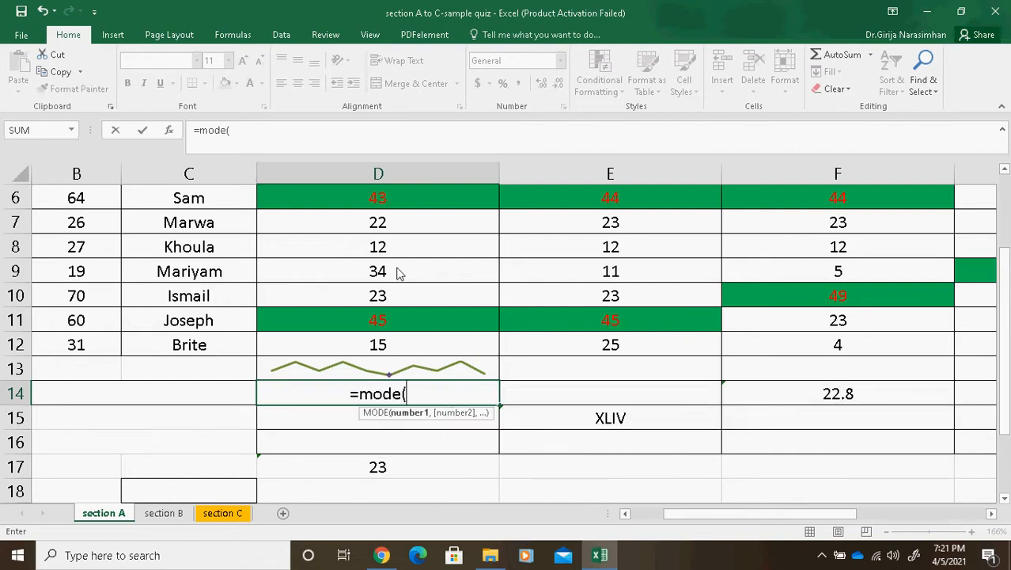
left_click(1002, 170)
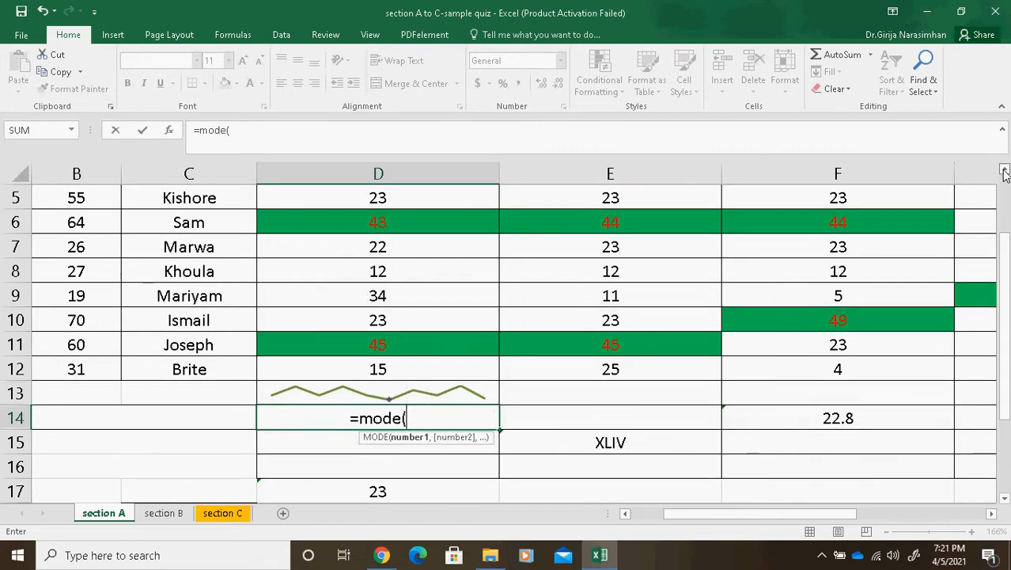
left_click(1003, 171)
left_click(1002, 171)
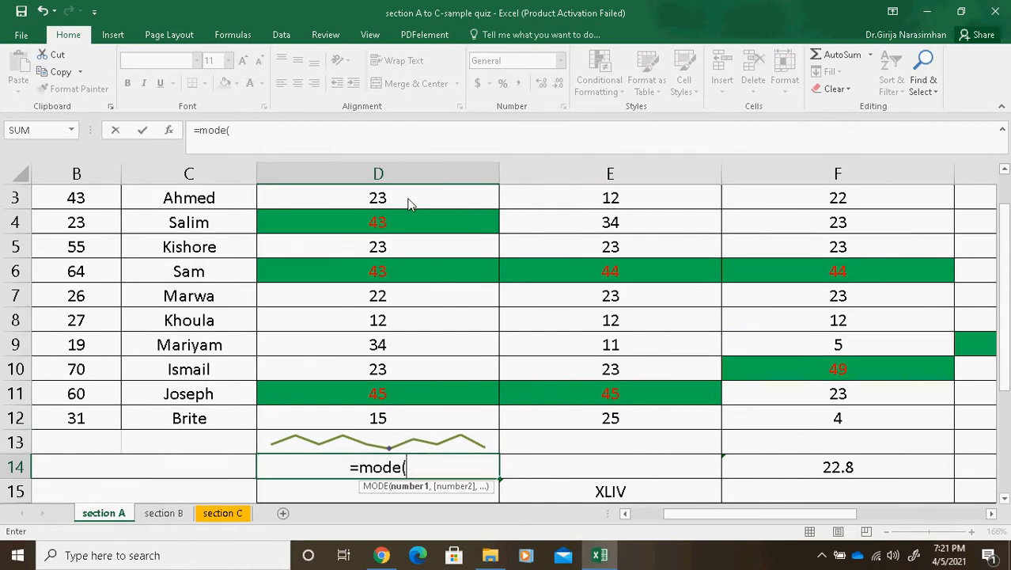
left_click_drag(404, 198, 396, 423)
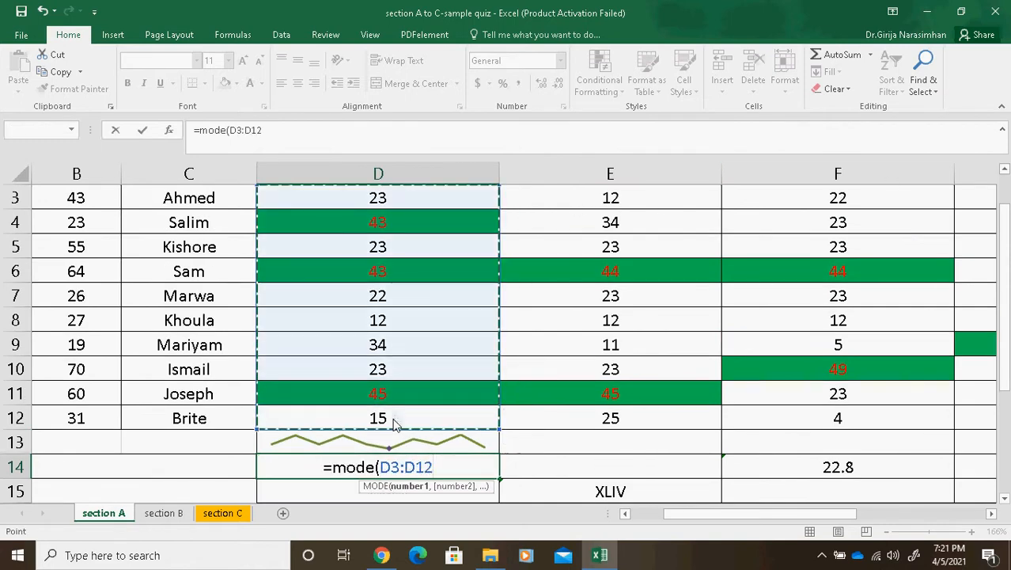
left_click(294, 147)
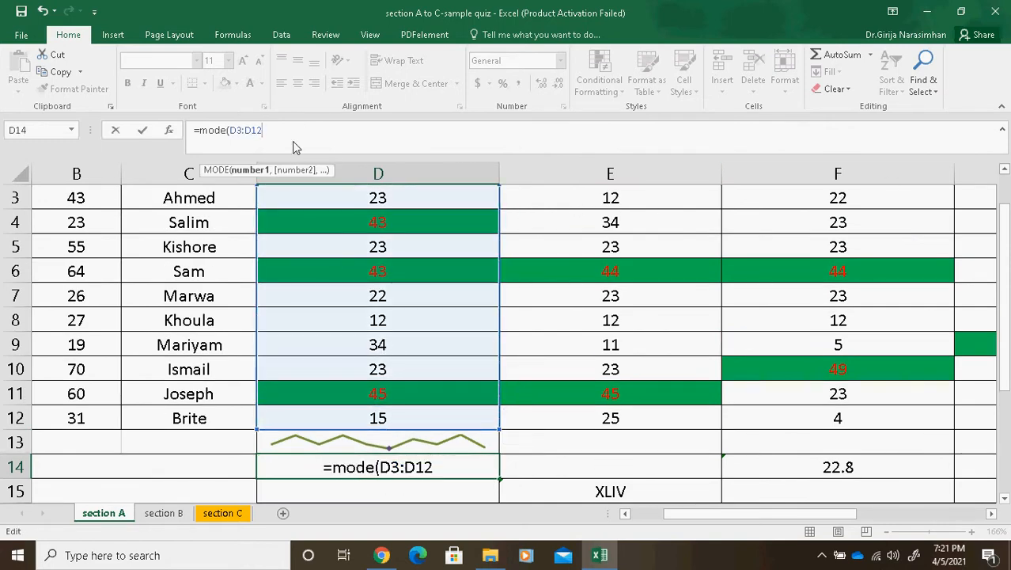
type(")")
key("Return")
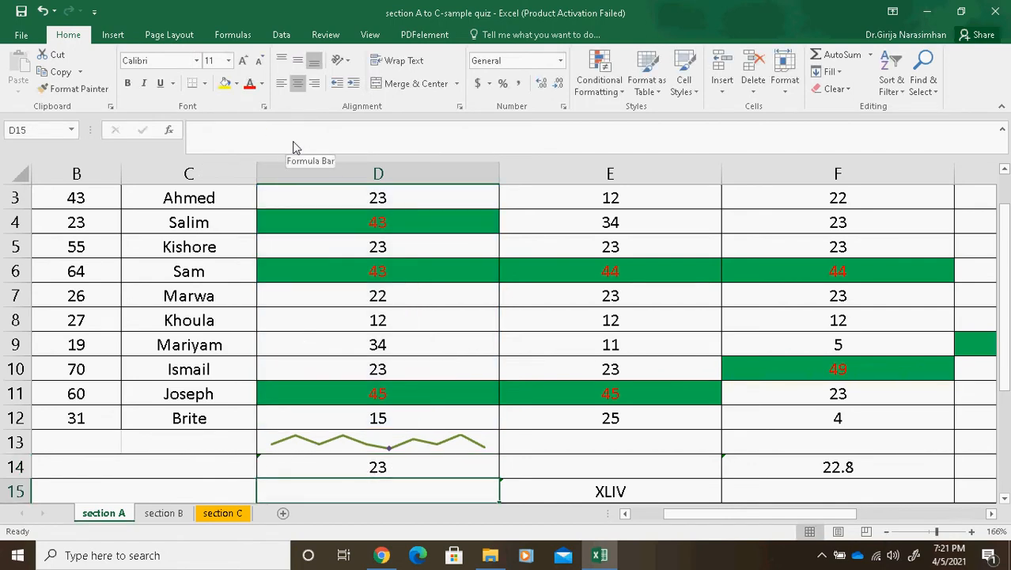
Step: Check the repeated values in the Book 1 Fee column against the MODE formula in D14
left_click(402, 203)
left_click(395, 248)
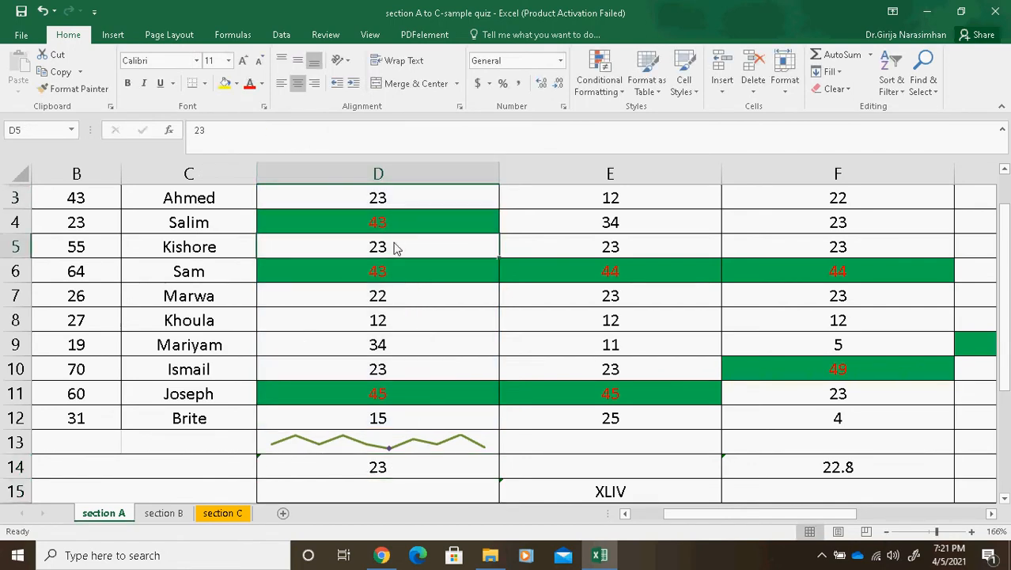
left_click(402, 469)
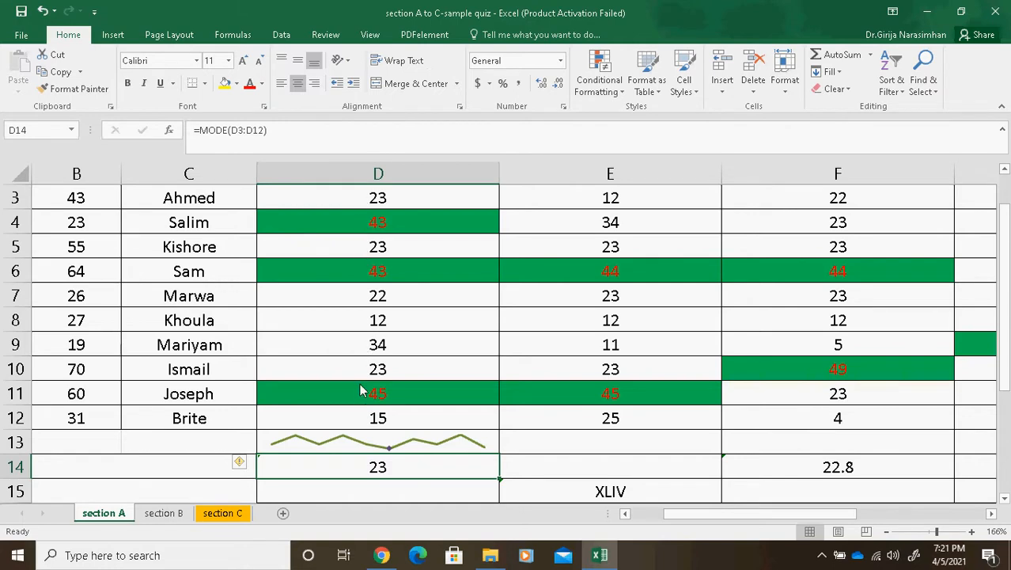
left_click(398, 208)
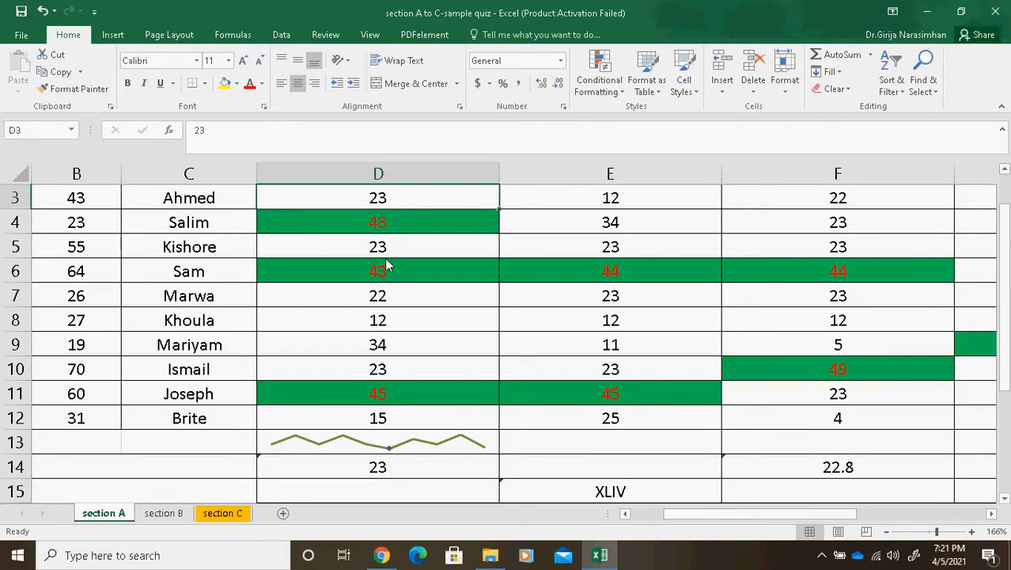
left_click(399, 469)
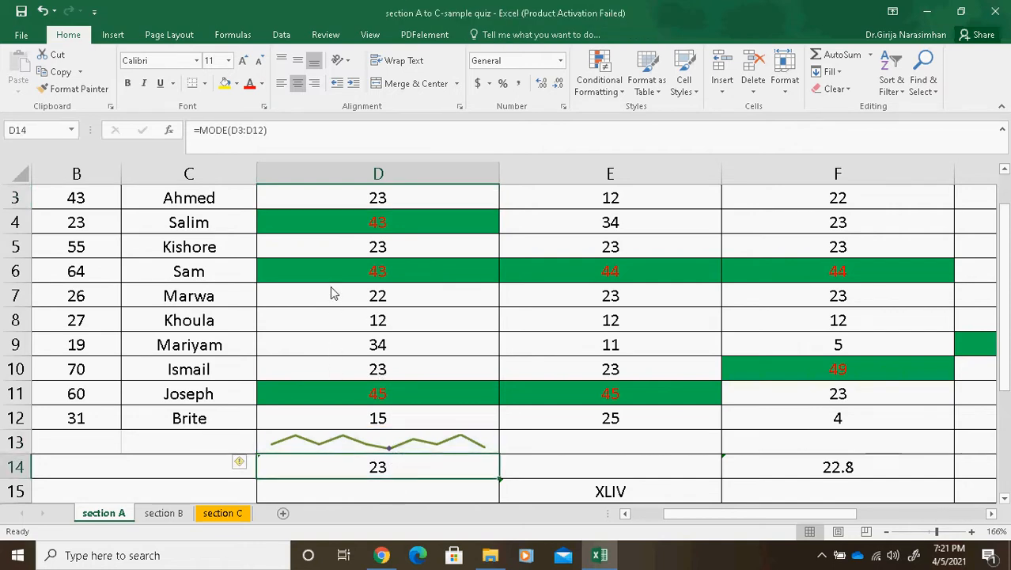
double_click(379, 472)
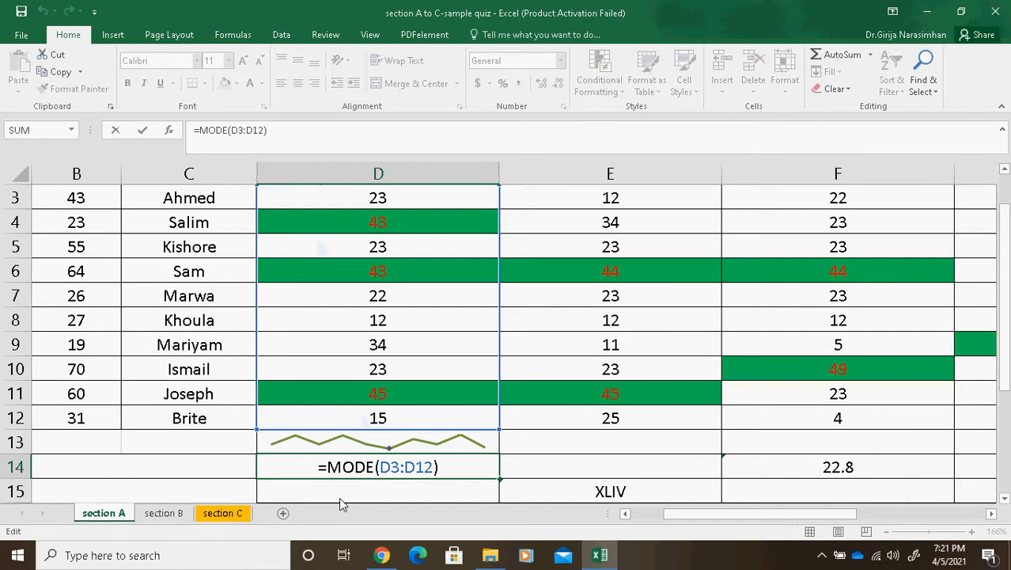
Step: Switch to the quiz in Chrome, answer question 1 with option c, 23, and go to the next page
left_click(382, 554)
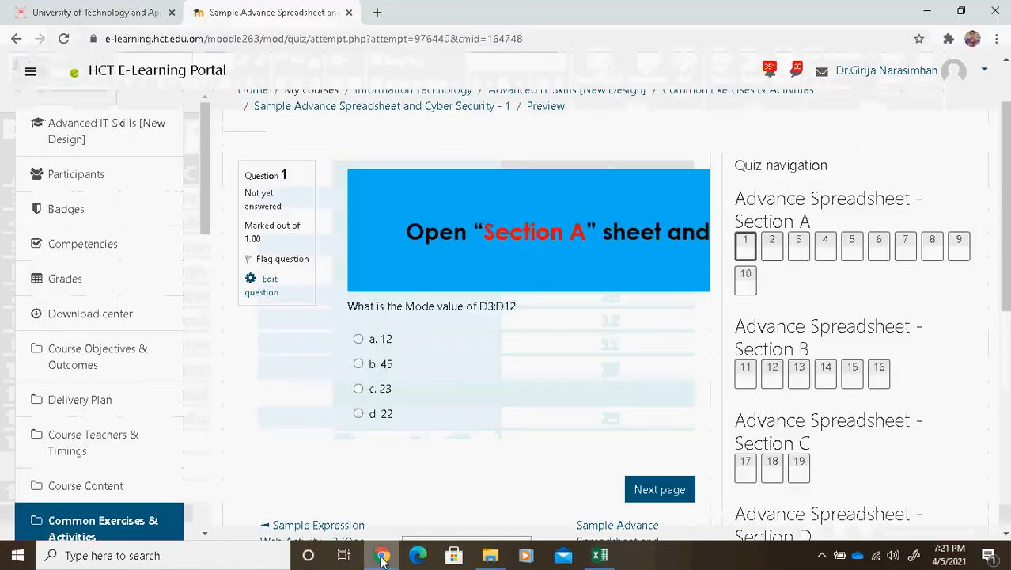
left_click(358, 389)
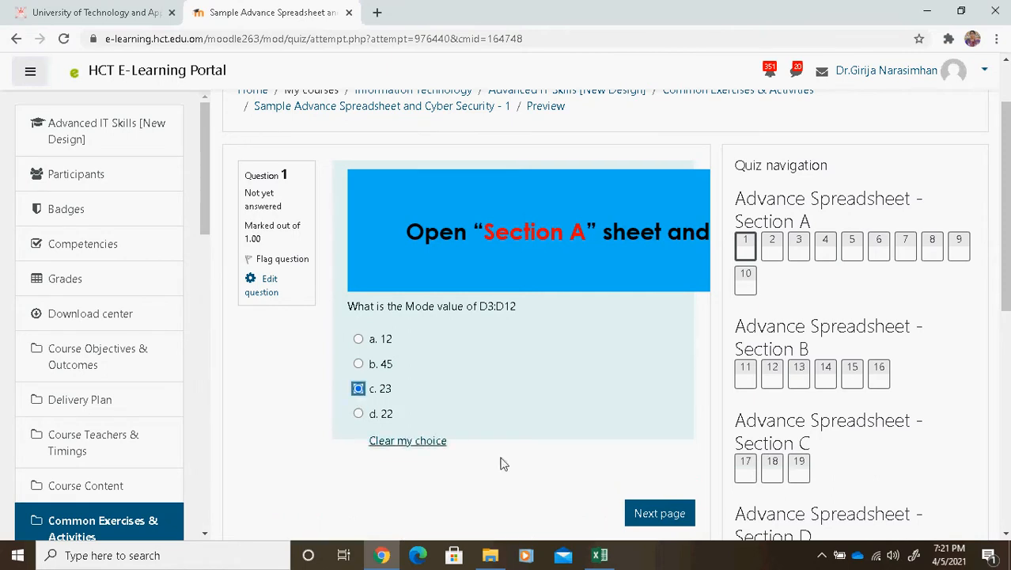
left_click(644, 513)
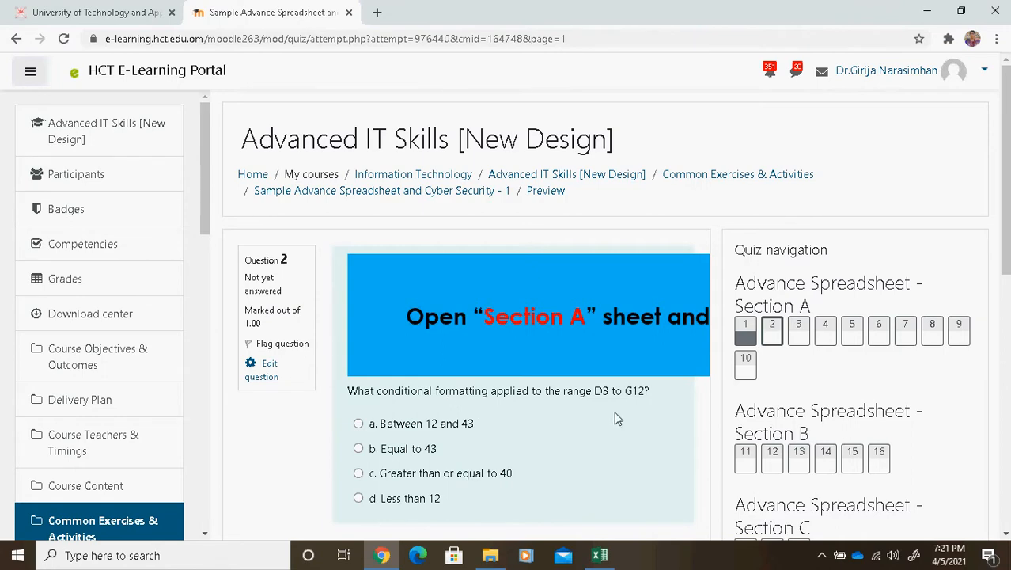
Step: Switch to Excel, select D3:G12 and display the conditional formatting rules applied to that range
left_click(613, 559)
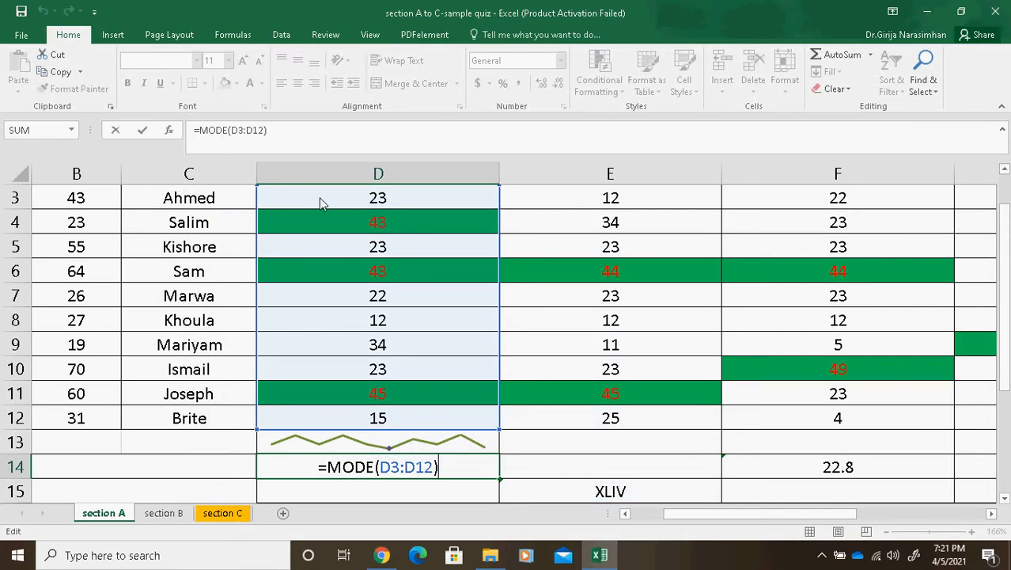
left_click(322, 198)
left_click_drag(322, 198, 678, 422)
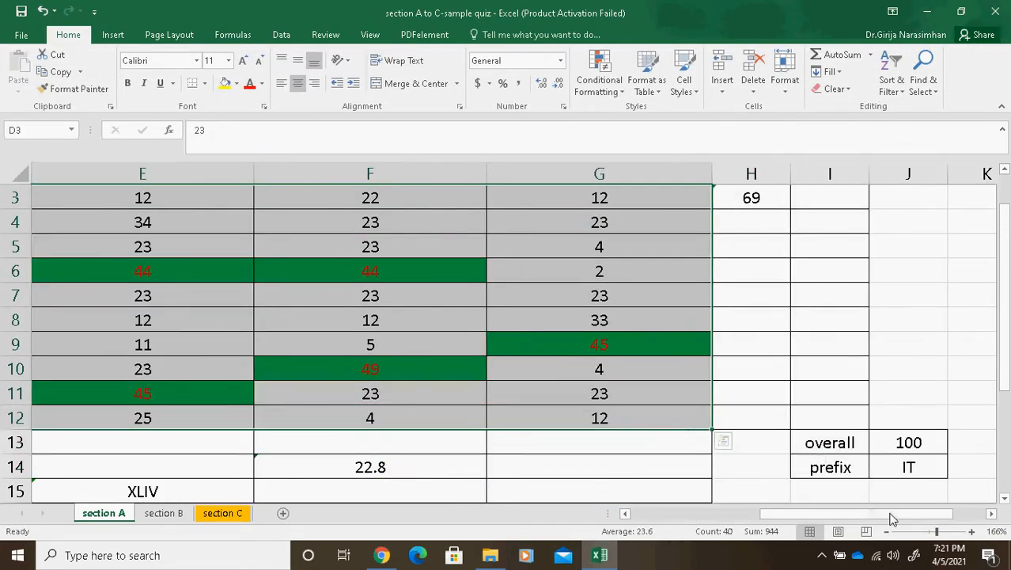
left_click(930, 533)
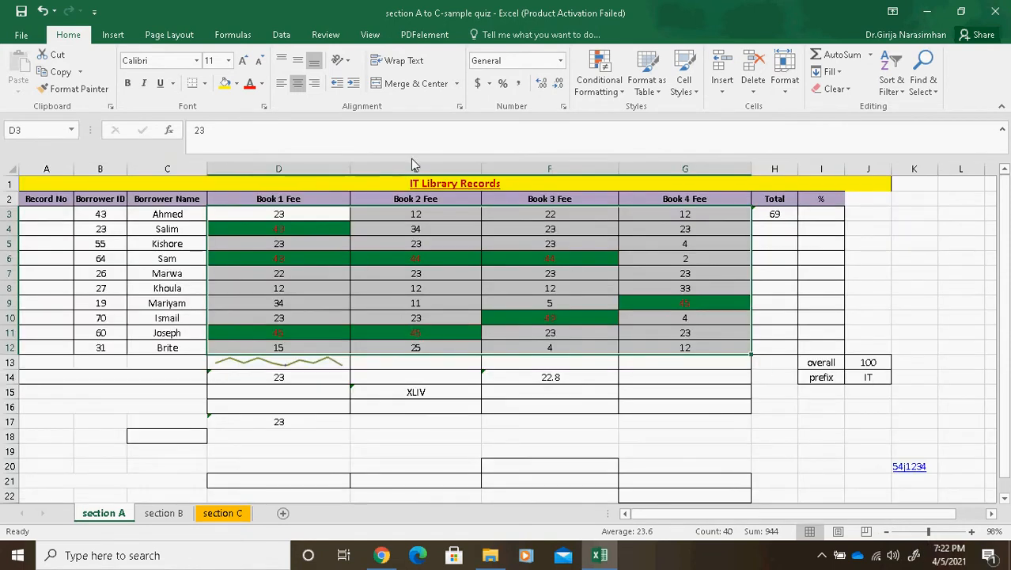
left_click(623, 93)
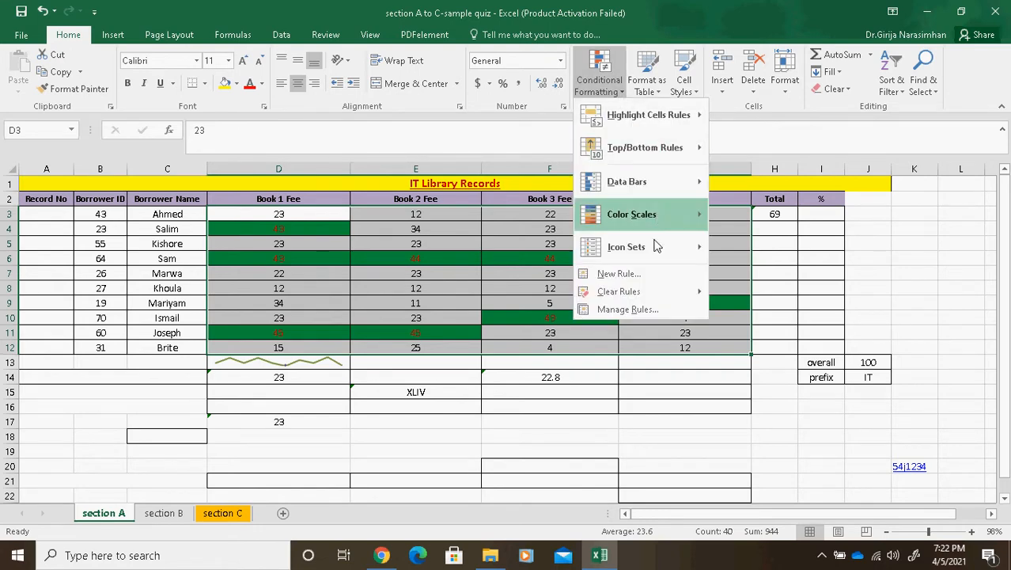
left_click(627, 309)
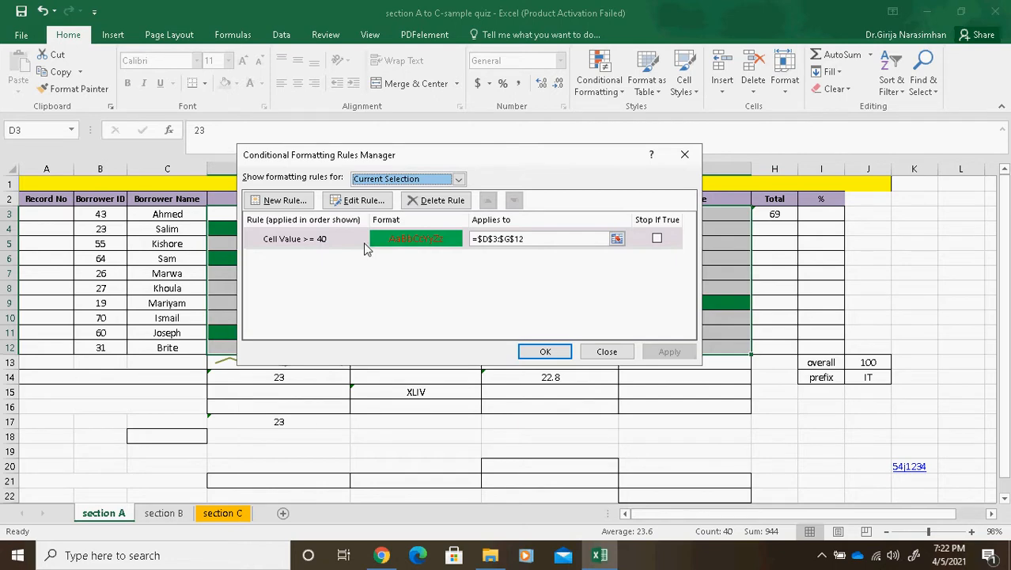
Step: Switch to the quiz in Chrome, answer question 2 with "Greater than or equal to 40" and go to the next page
left_click(381, 555)
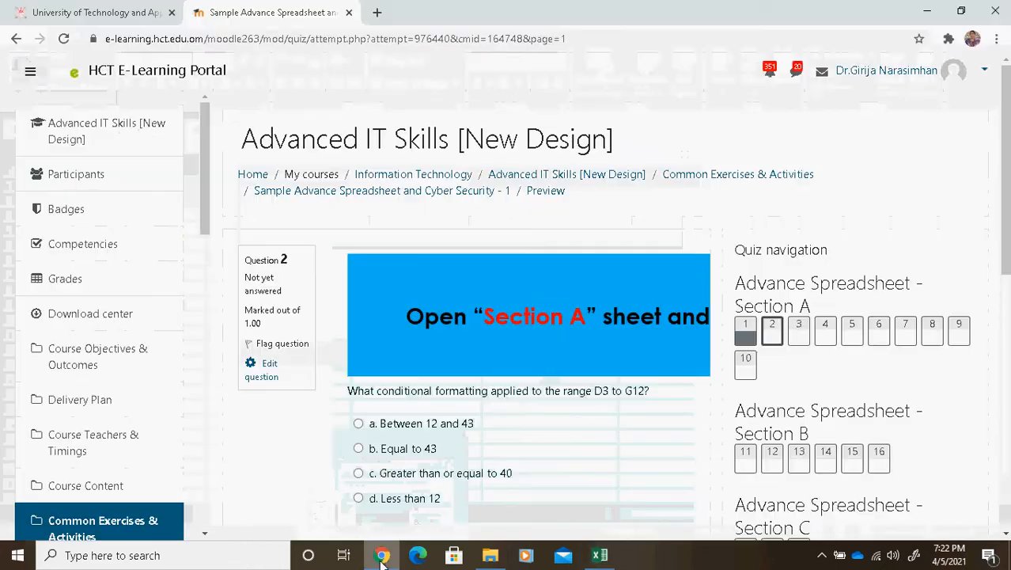
left_click(359, 474)
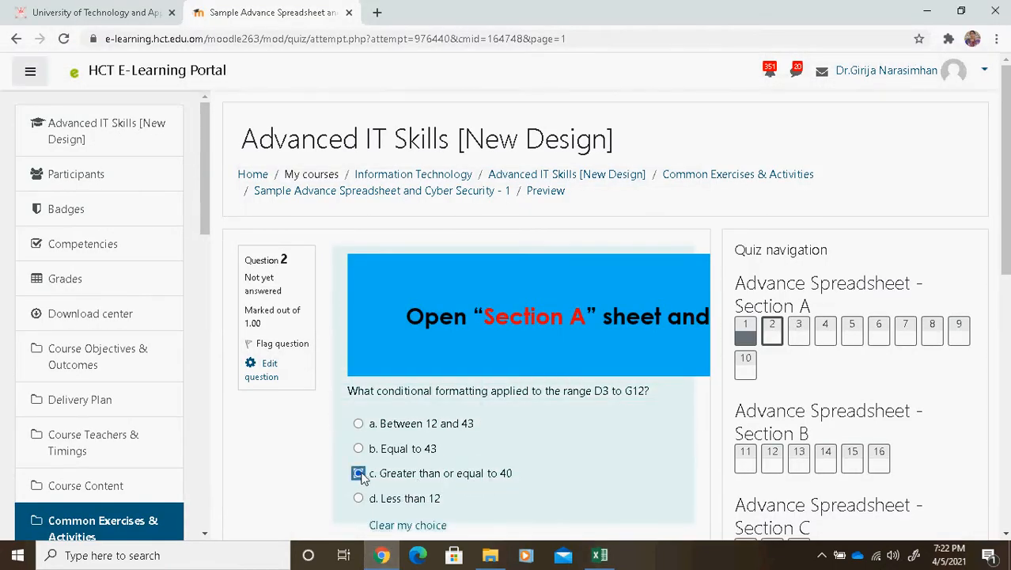
scroll(988, 192, "down", 3)
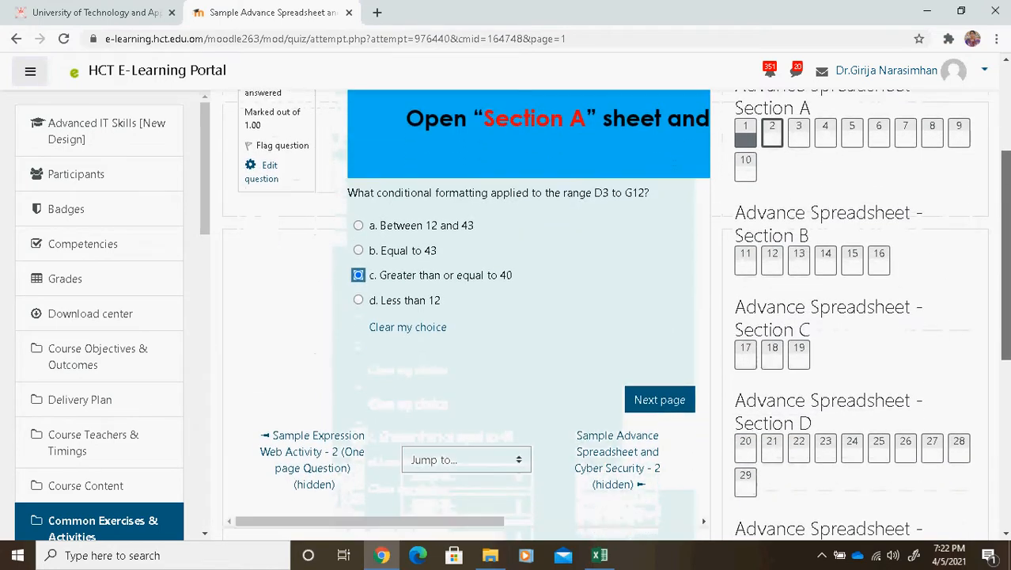
left_click(657, 404)
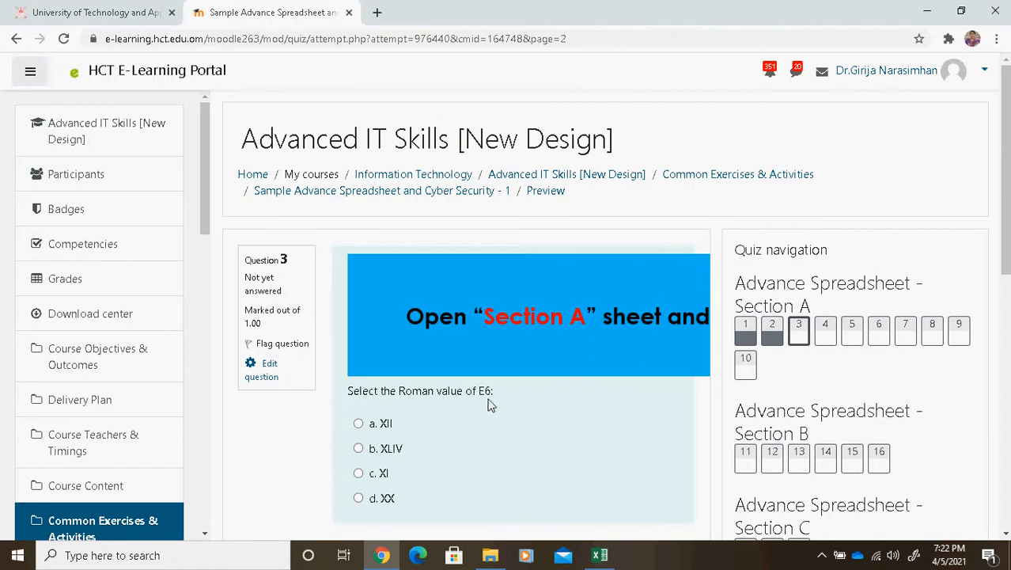
Step: Switch to Excel and close the Conditional Formatting Rules Manager
left_click(384, 556)
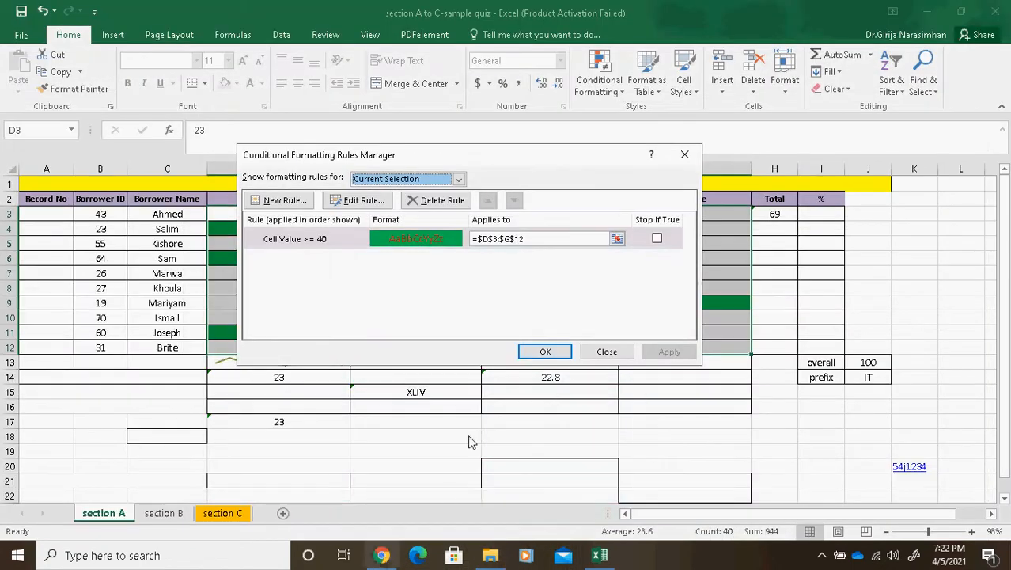
left_click(606, 352)
left_click(450, 409)
Step: Enter the formula =ROMAN(E6) in cell E15 to convert the E6 value to a Roman numeral
left_click(437, 384)
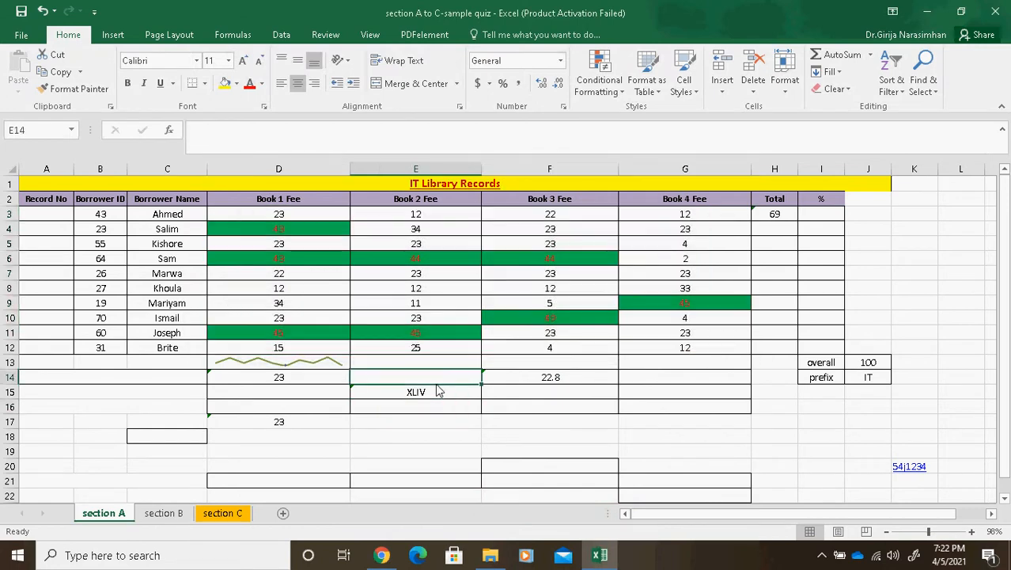
left_click(437, 386)
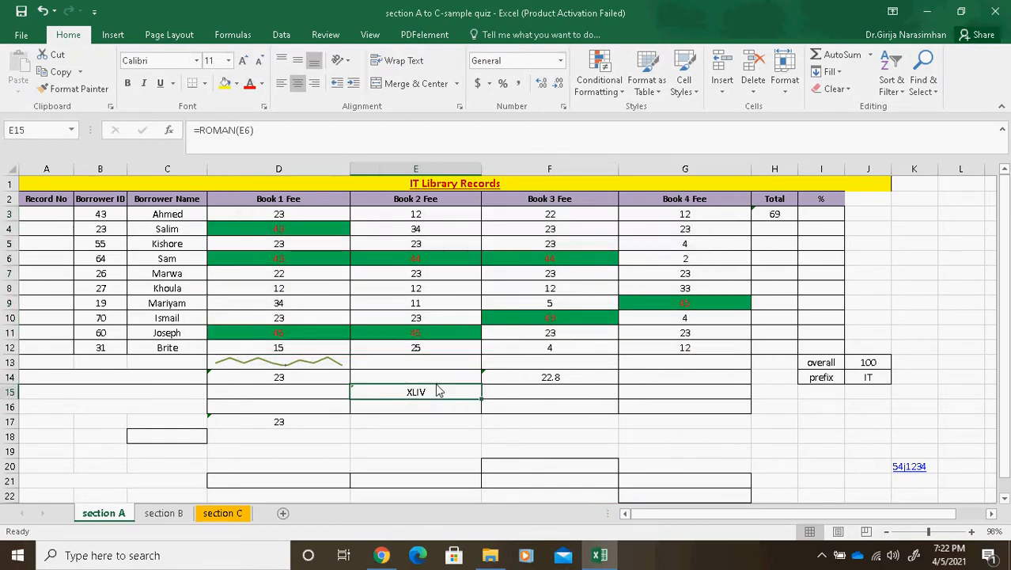
type("=rom")
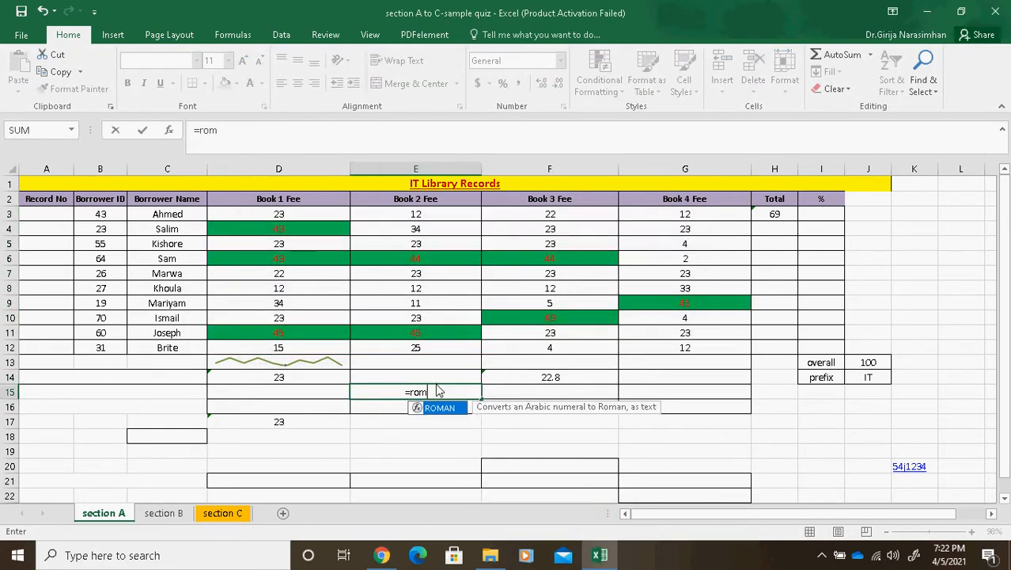
type("an(")
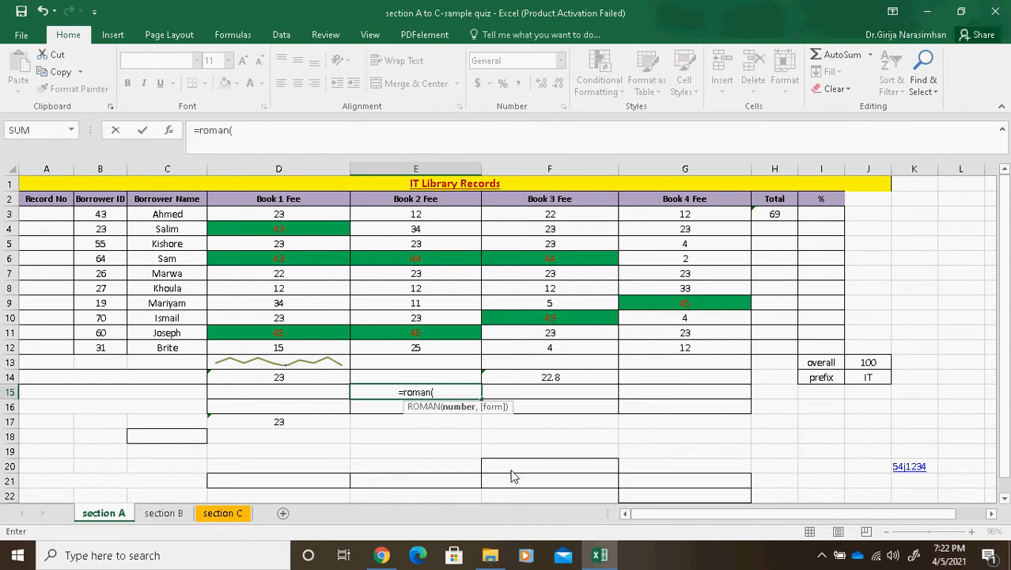
left_click(420, 259)
left_click(259, 136)
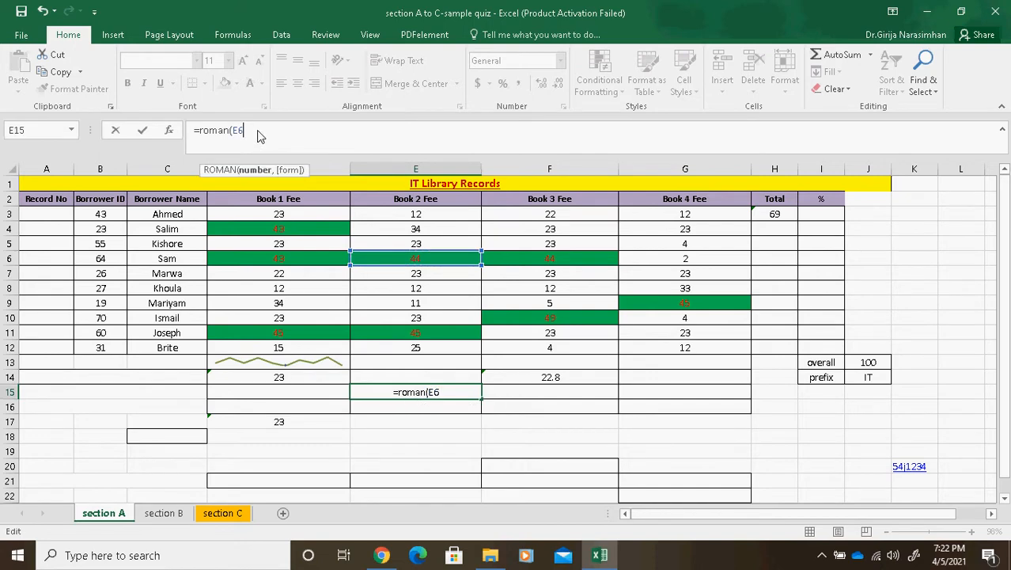
type(")")
key("Return")
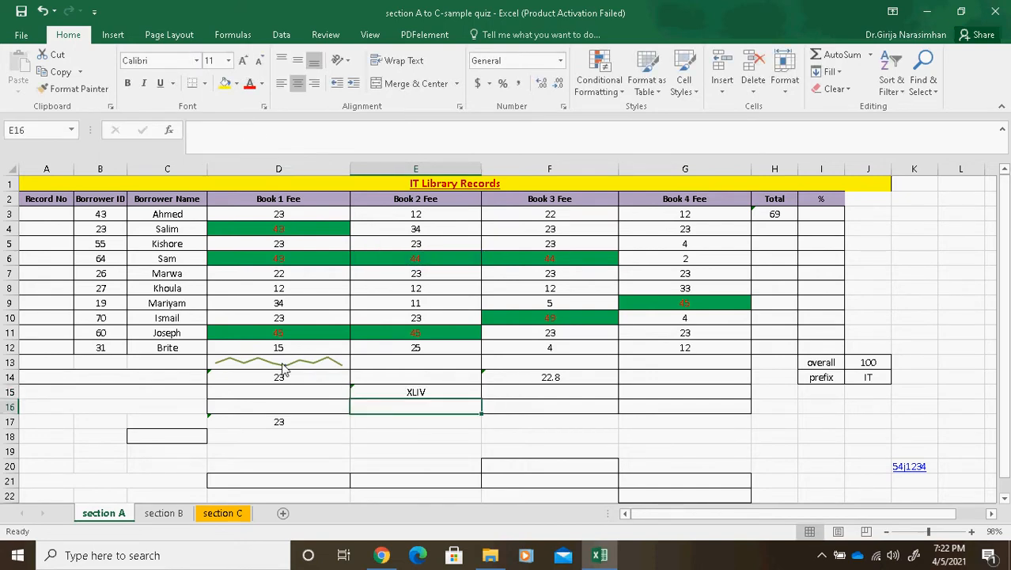
Step: Check the ROMAN formula in E15 and its reference to E6 at a larger magnification
left_click(375, 398)
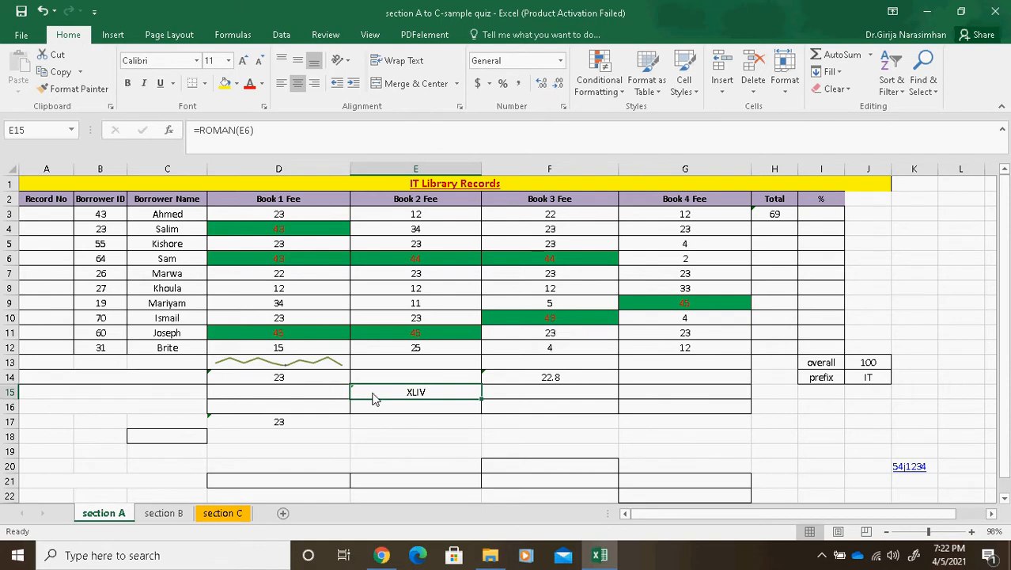
double_click(375, 398)
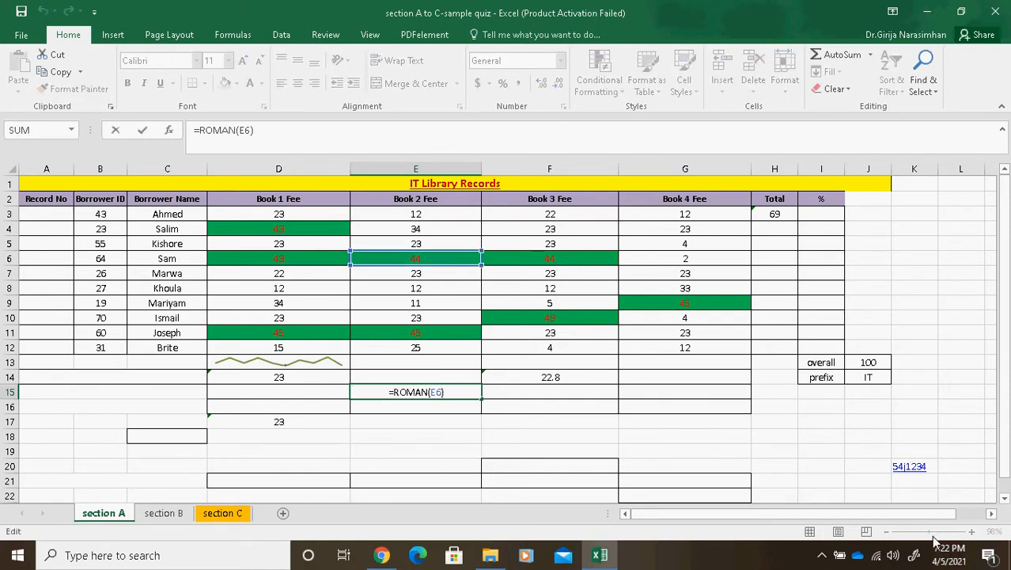
key("Return")
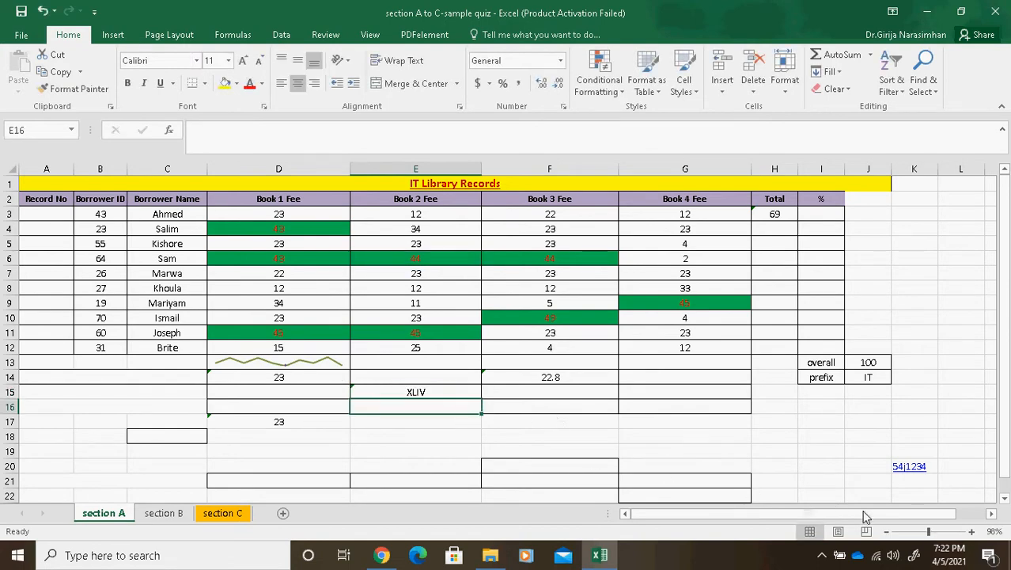
left_click(939, 534)
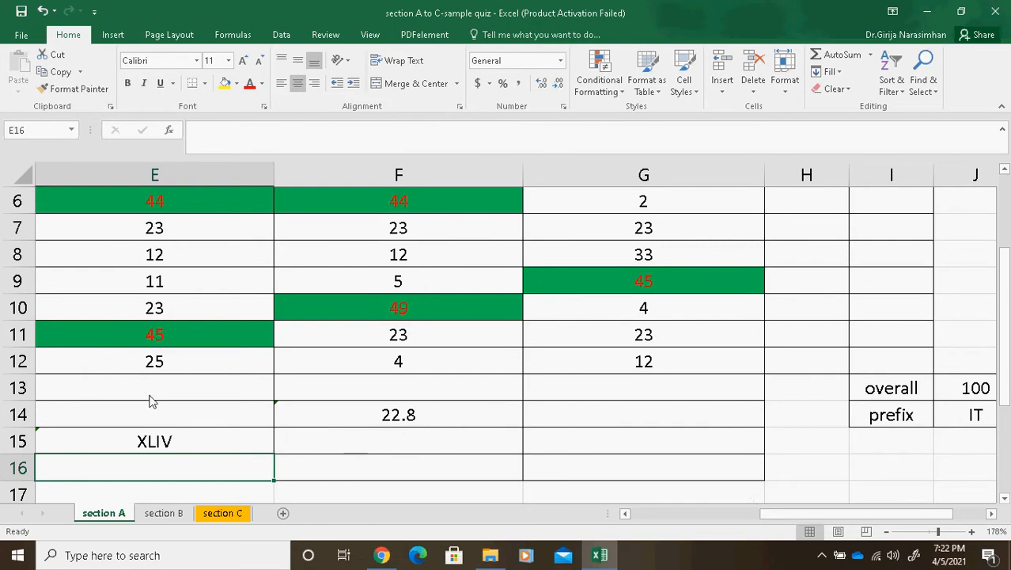
left_click(155, 443)
double_click(158, 445)
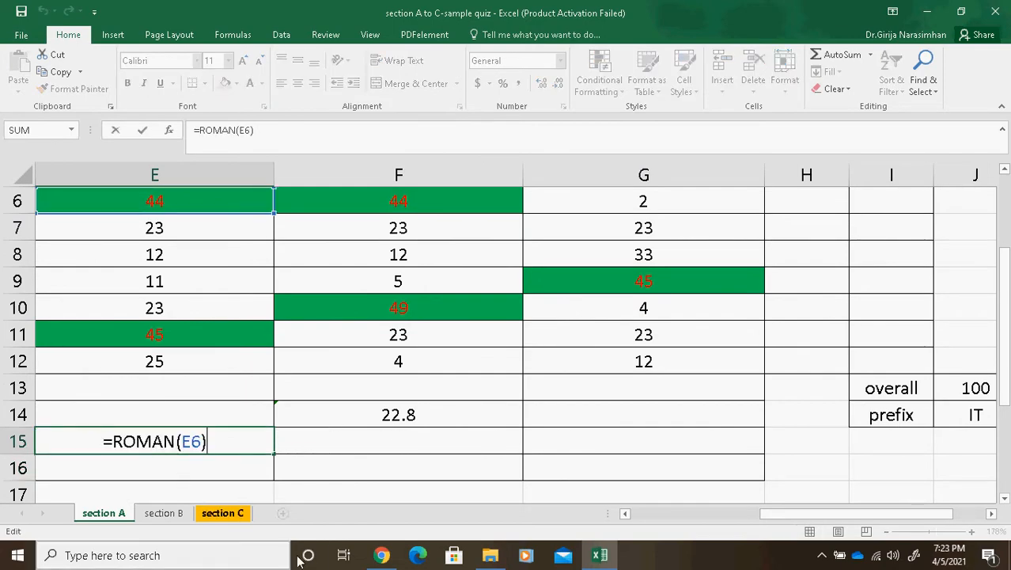
Step: Switch to the quiz in Chrome, answer question 3 with option b, XLIV, and go to the next page
left_click(383, 557)
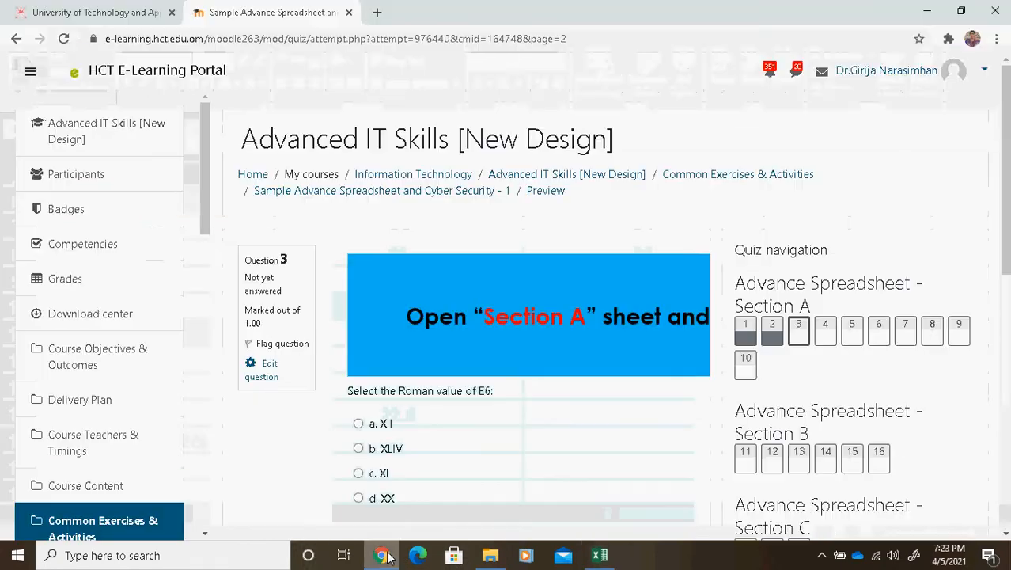
left_click(359, 449)
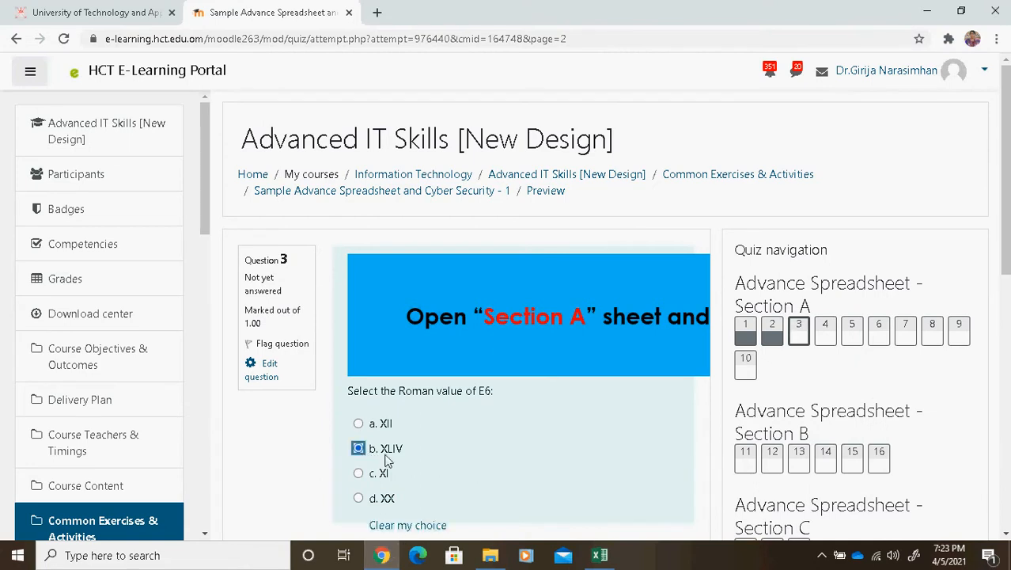
left_click_drag(1003, 178, 1005, 247)
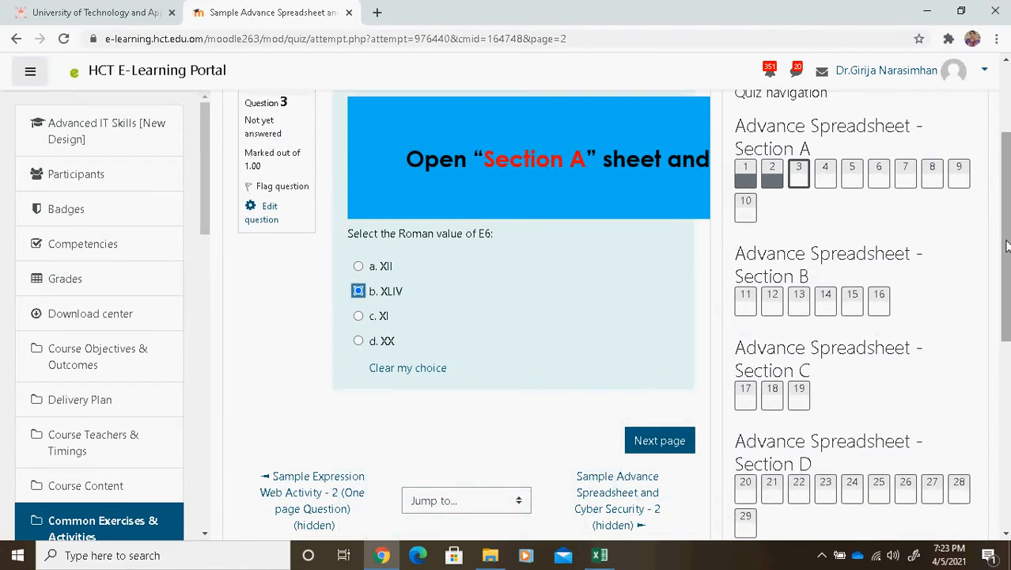
left_click(665, 441)
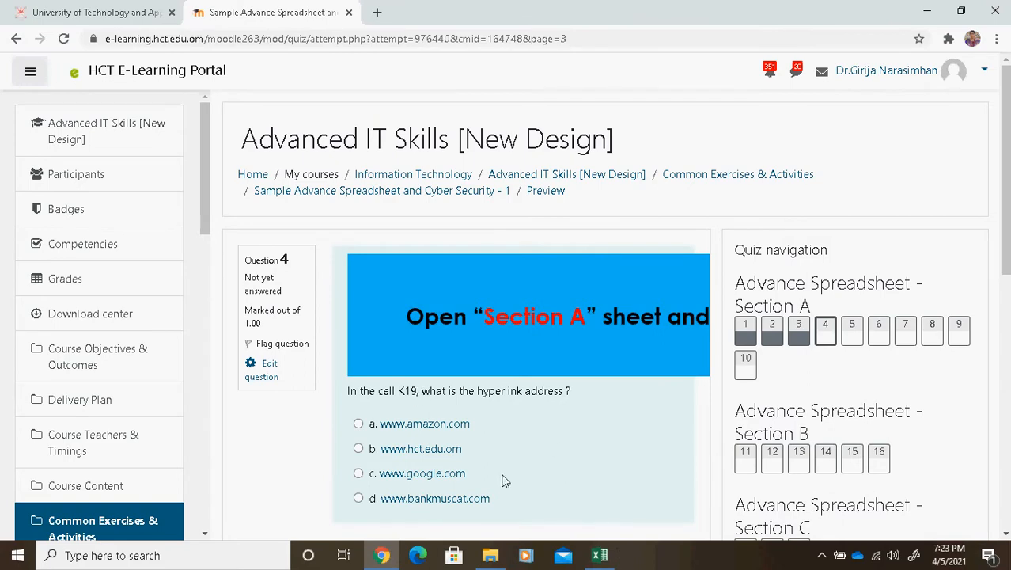
Step: Switch to Excel and inspect the address in the hyperlink settings of cell K20
left_click(600, 556)
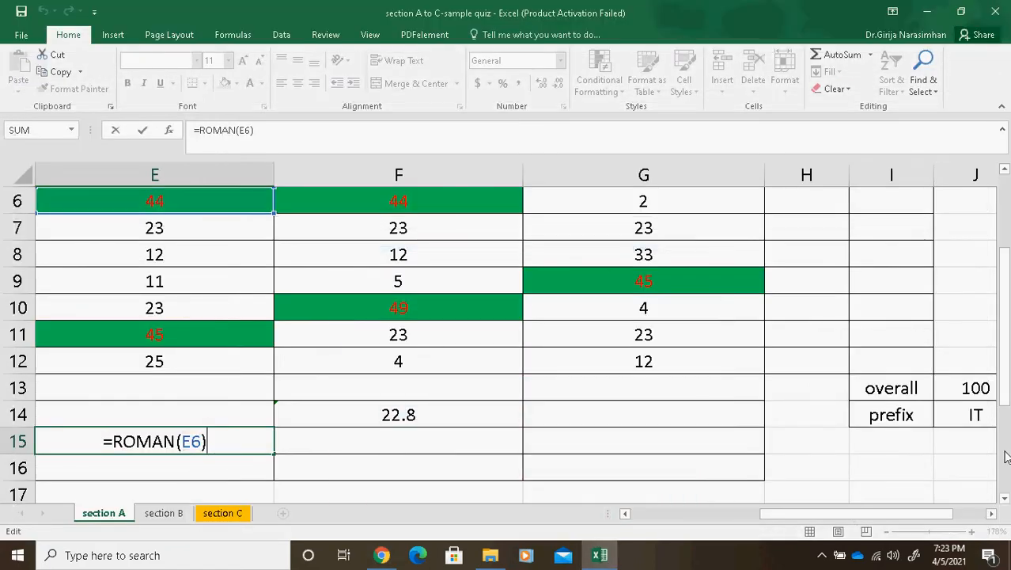
left_click_drag(1004, 365, 1004, 372)
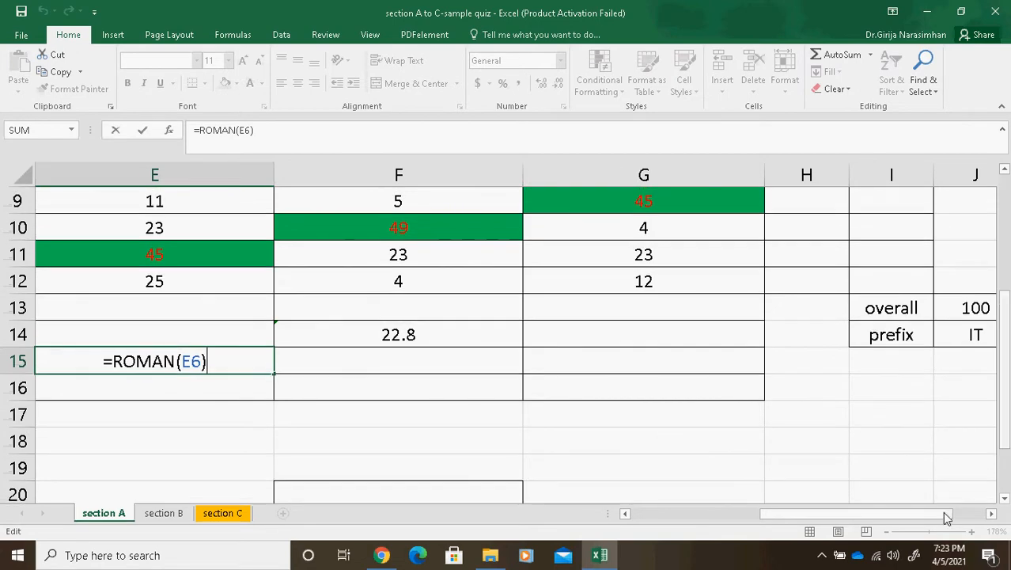
left_click_drag(945, 513, 981, 513)
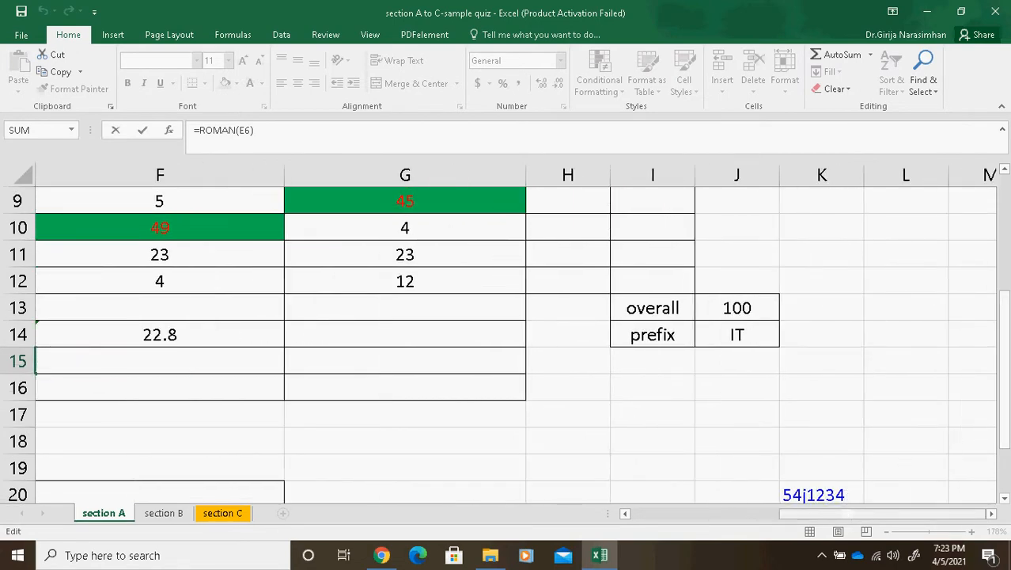
scroll(942, 447, "down", 1)
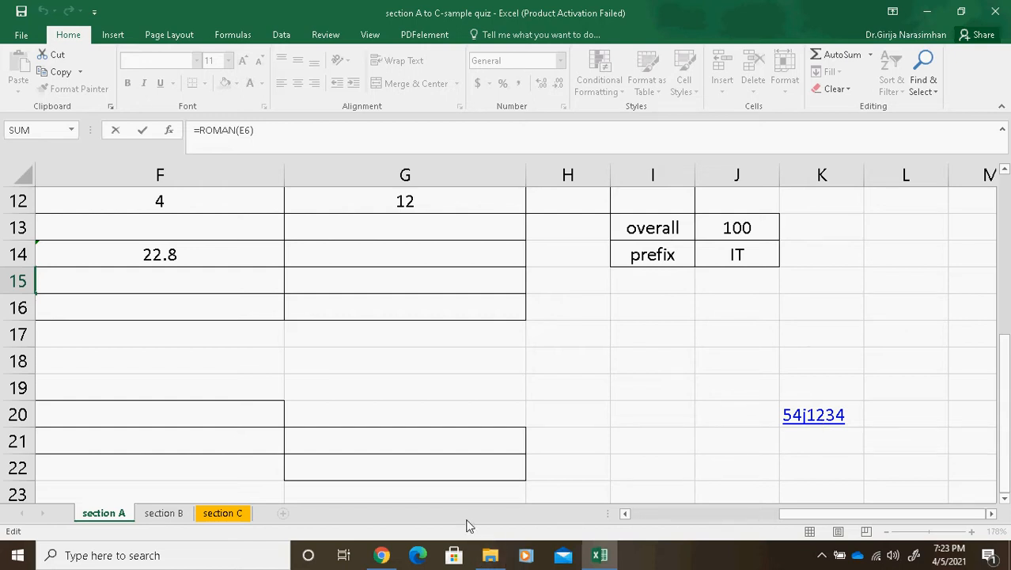
right_click(825, 425)
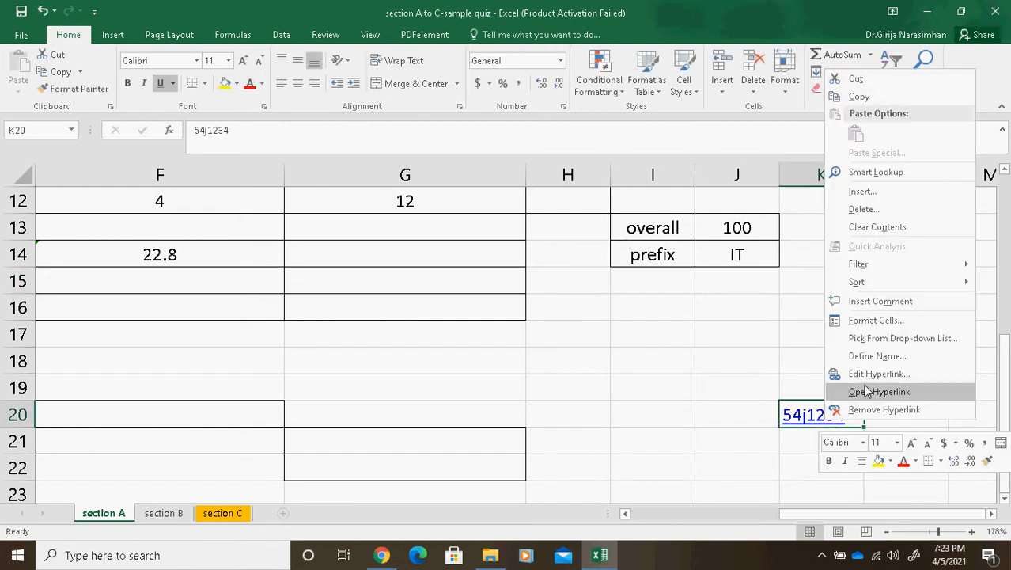
left_click(886, 375)
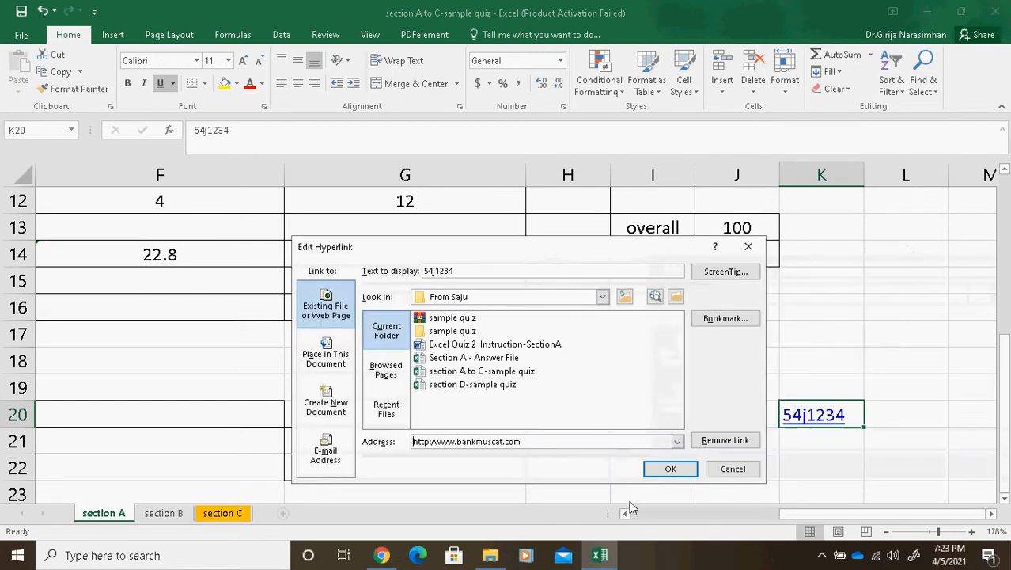
left_click(668, 468)
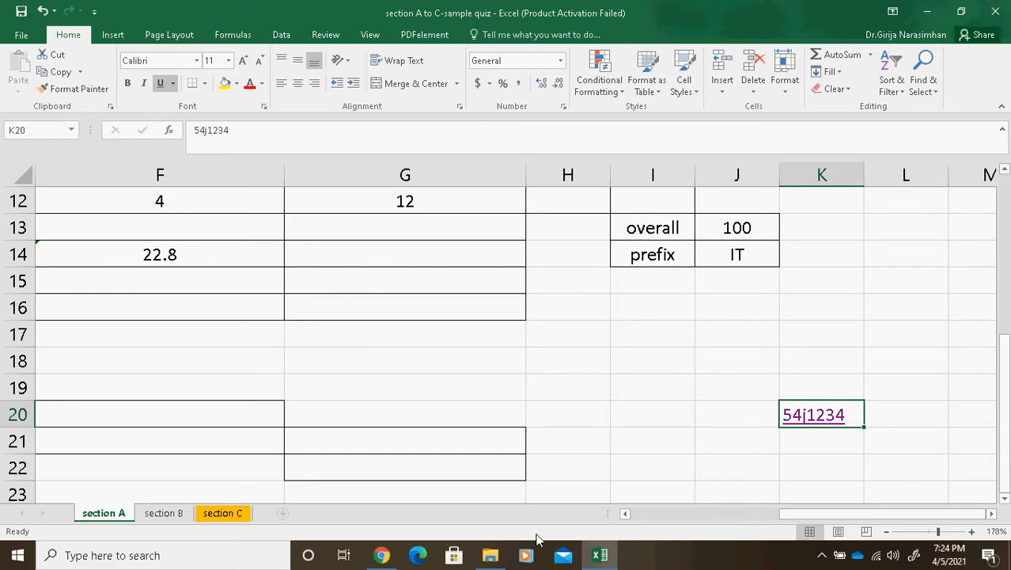
left_click(382, 555)
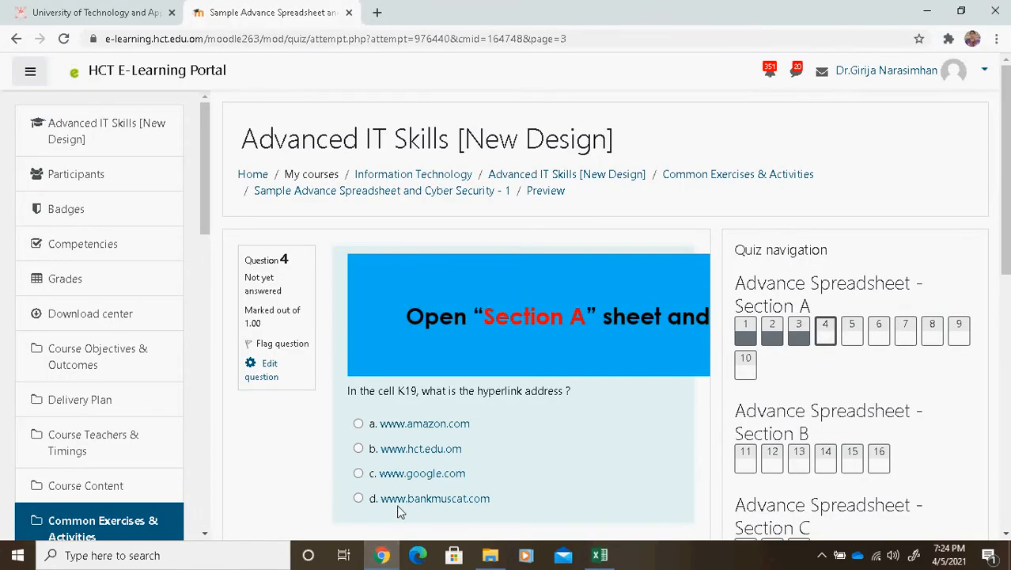
left_click(358, 498)
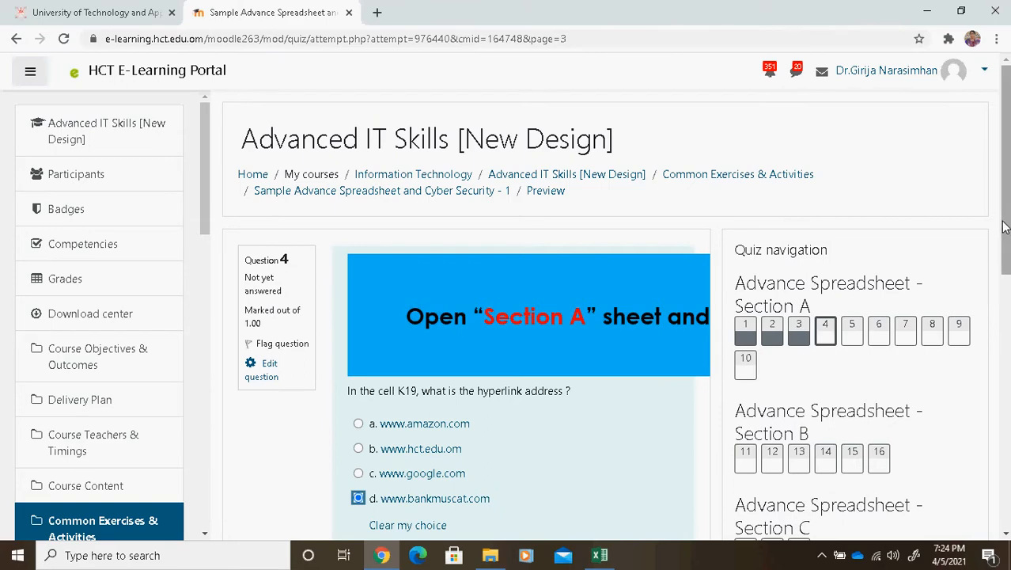
left_click_drag(1003, 227, 1001, 323)
left_click(648, 377)
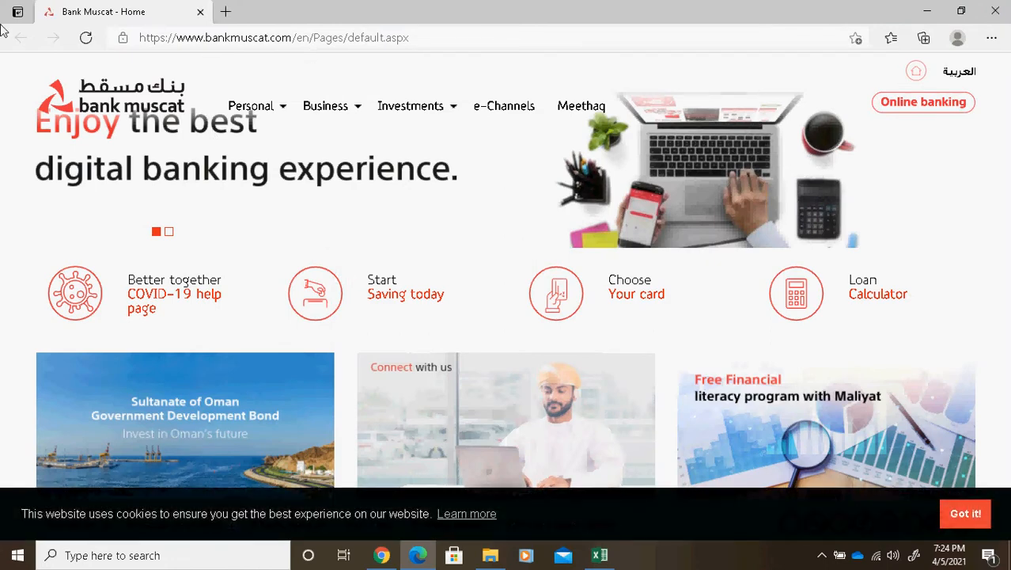
left_click(199, 13)
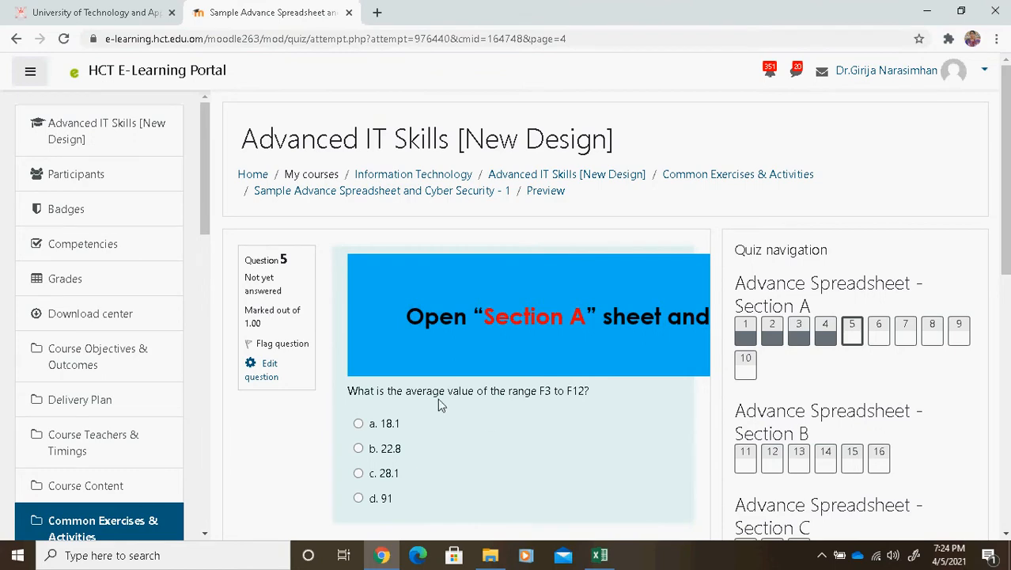
Step: Switch to Excel and check the AVERAGE formula in F14 and the F3:F12 range it covers
left_click(600, 557)
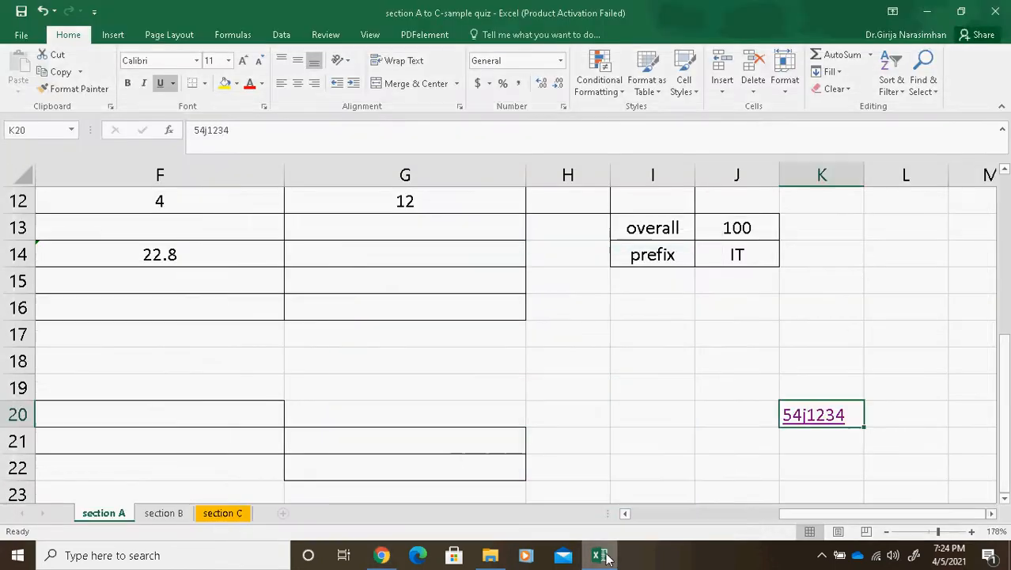
left_click(180, 339)
left_click_drag(795, 516, 721, 511)
left_click(663, 261)
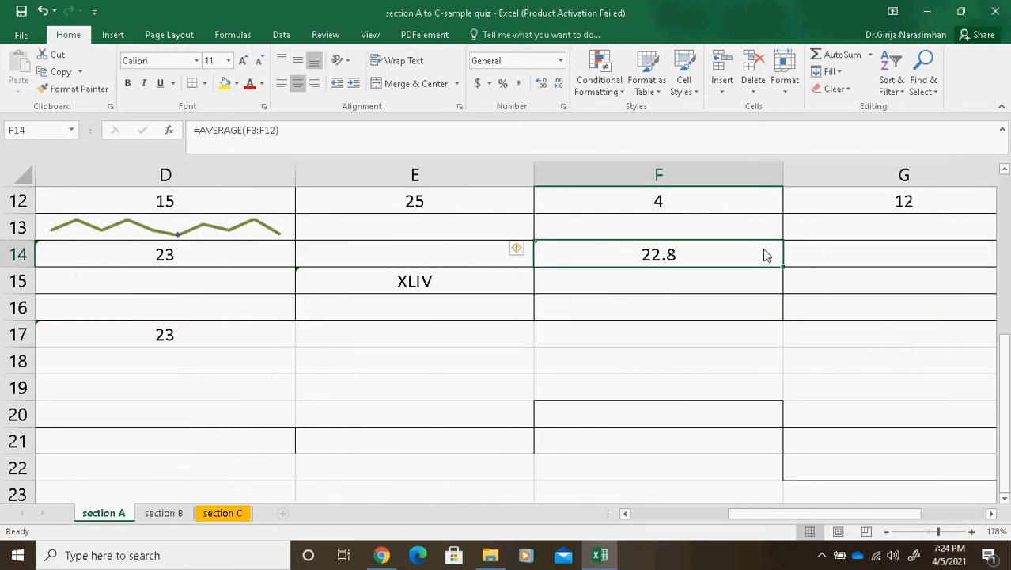
double_click(764, 255)
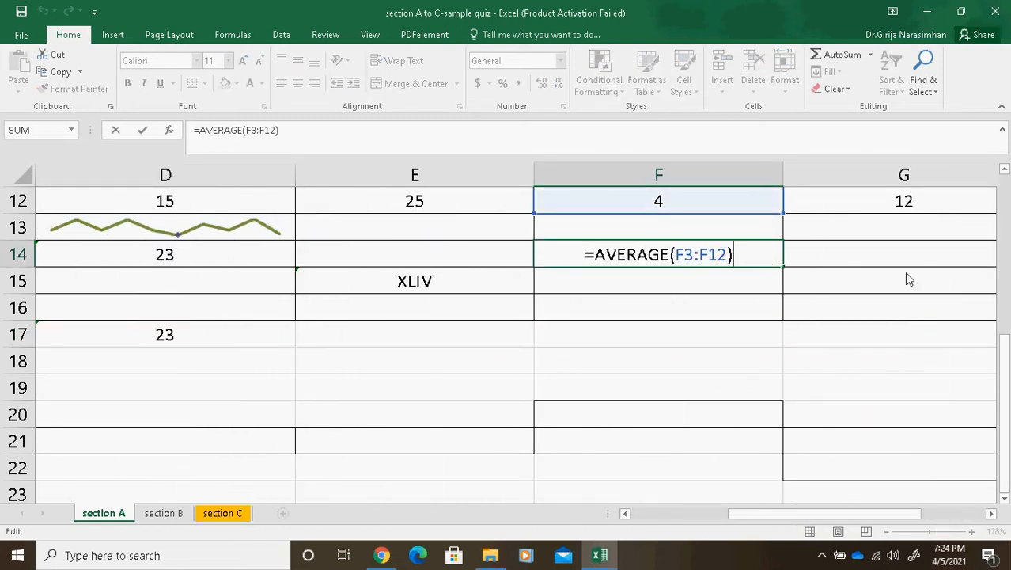
left_click_drag(1003, 377, 975, 307)
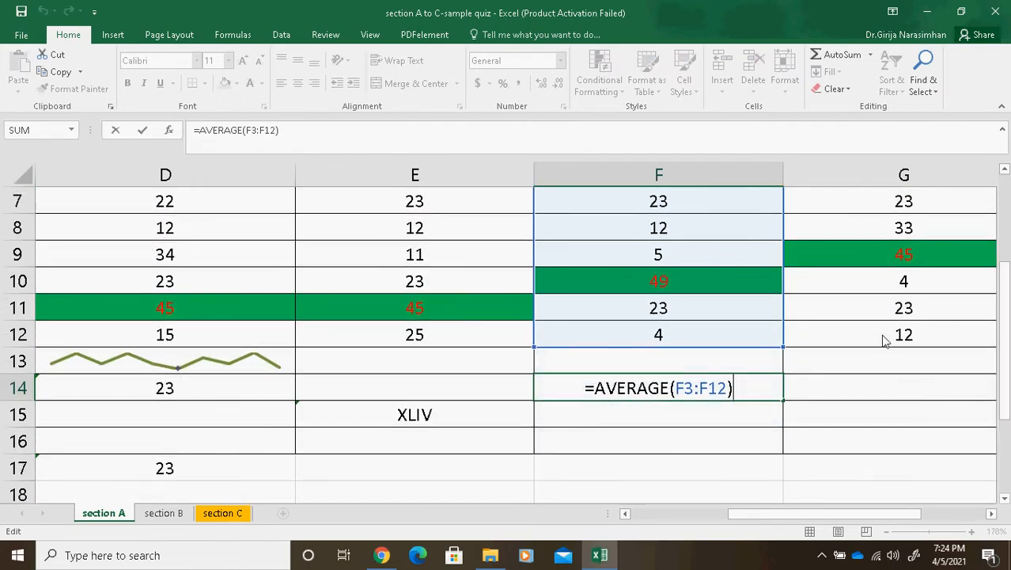
left_click(721, 384)
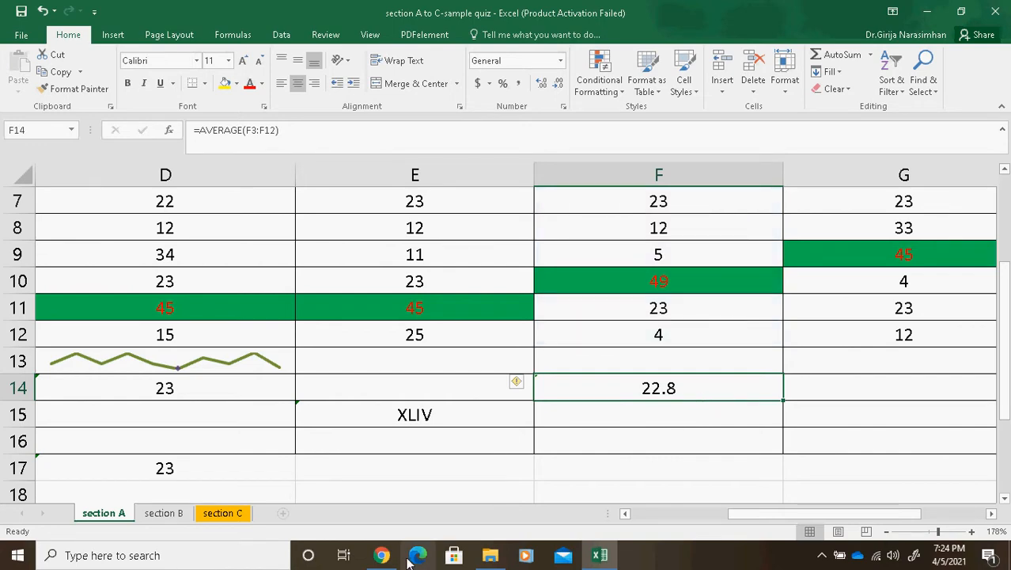
Step: Switch to the quiz in Chrome, answer question 5 with option b, 22.8, and go to the next page
left_click(381, 555)
left_click(359, 451)
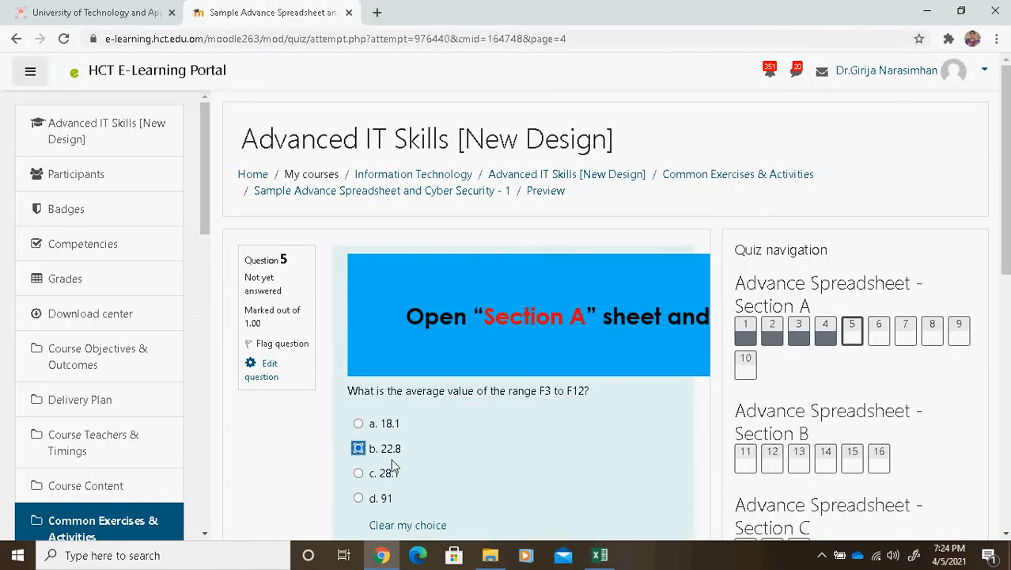
left_click_drag(1007, 207, 991, 301)
left_click(659, 377)
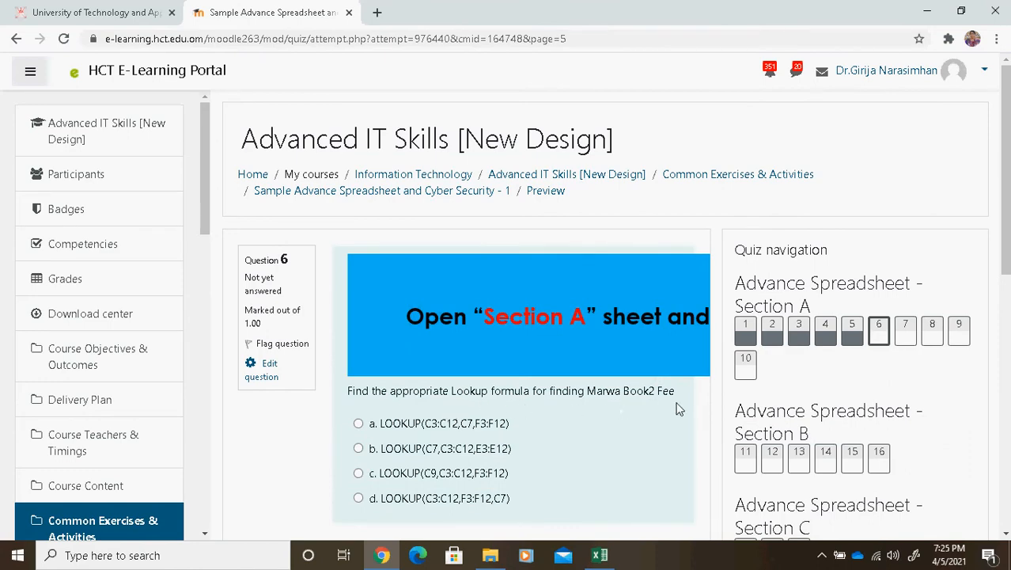
Step: Switch to Excel and locate the borrower name in C7 and its Book 2 Fee in E7 of the library records
left_click(599, 555)
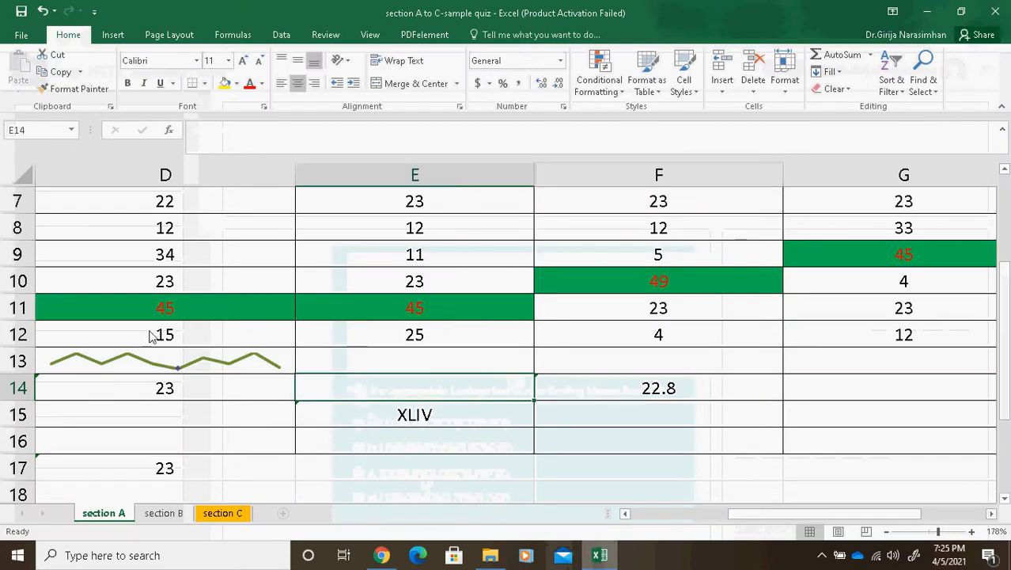
left_click(268, 287)
left_click(287, 305)
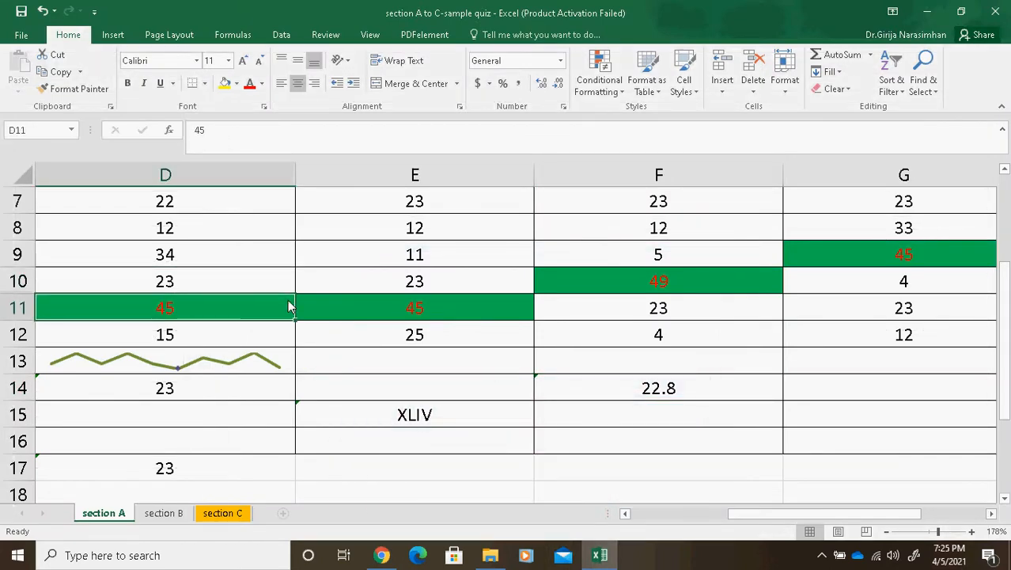
key("Up")
key("Up")
key("Up")
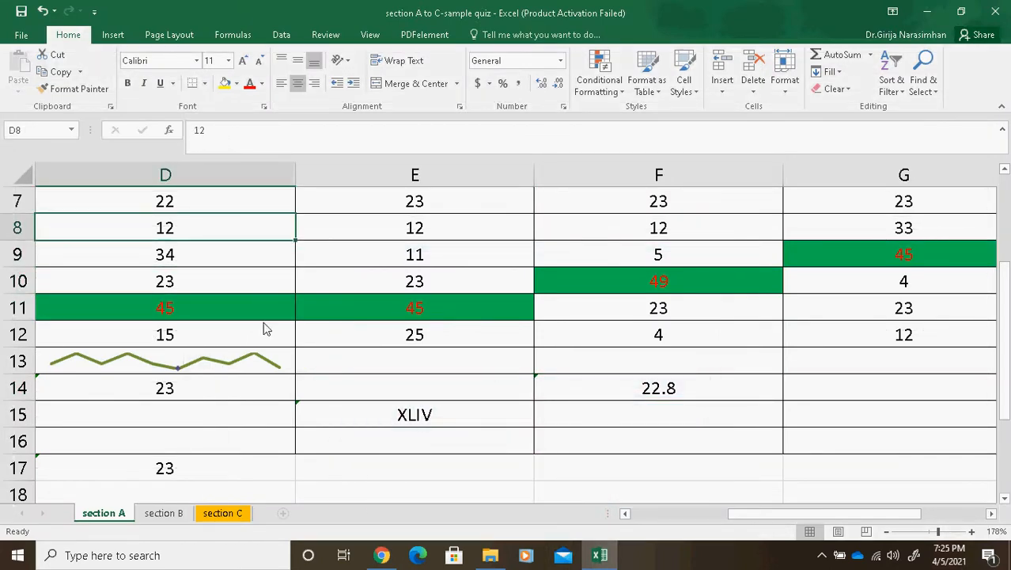
left_click(666, 516)
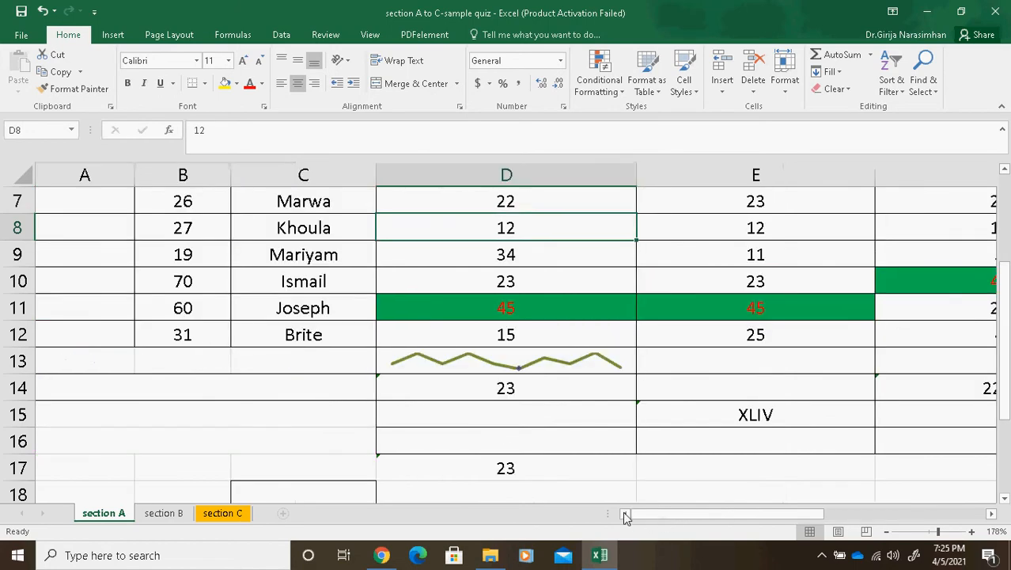
left_click(331, 206)
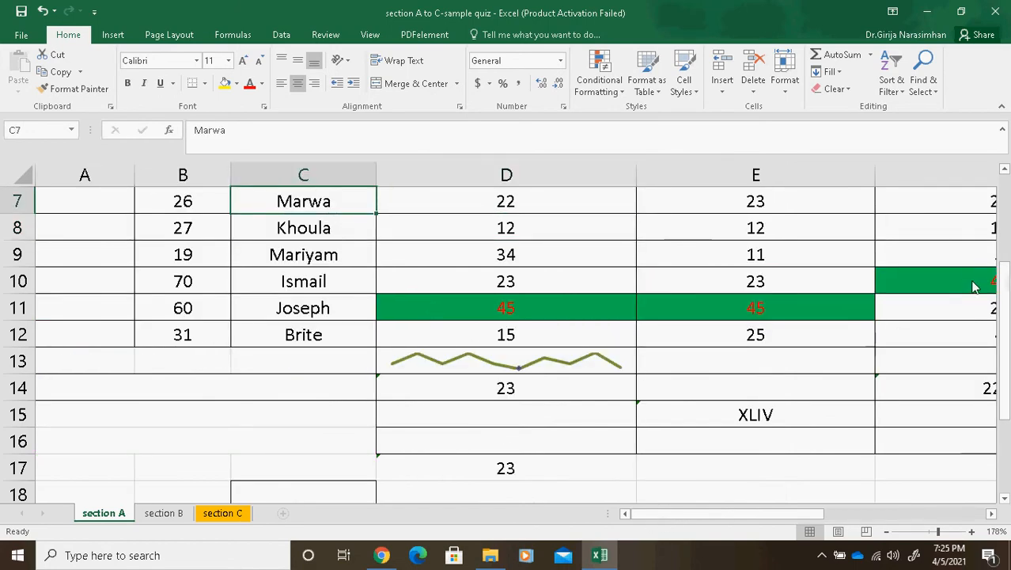
left_click_drag(1005, 283, 1005, 183)
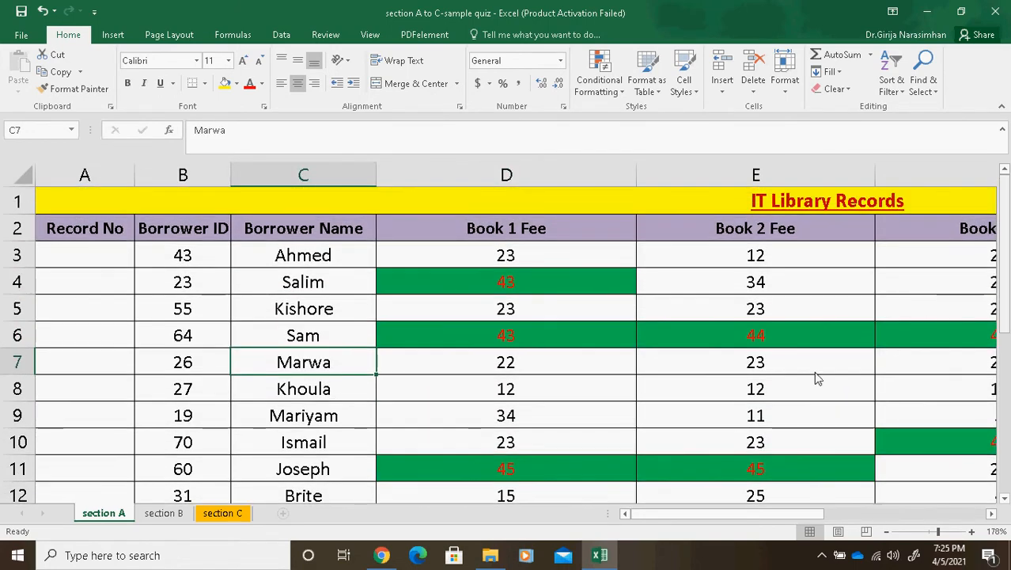
left_click(762, 367)
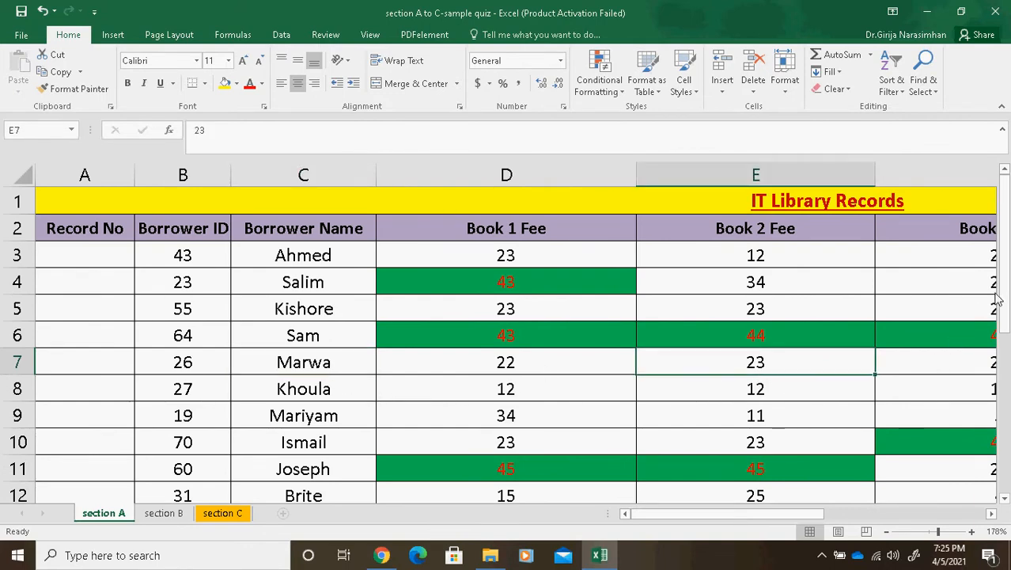
left_click_drag(1000, 299, 1002, 306)
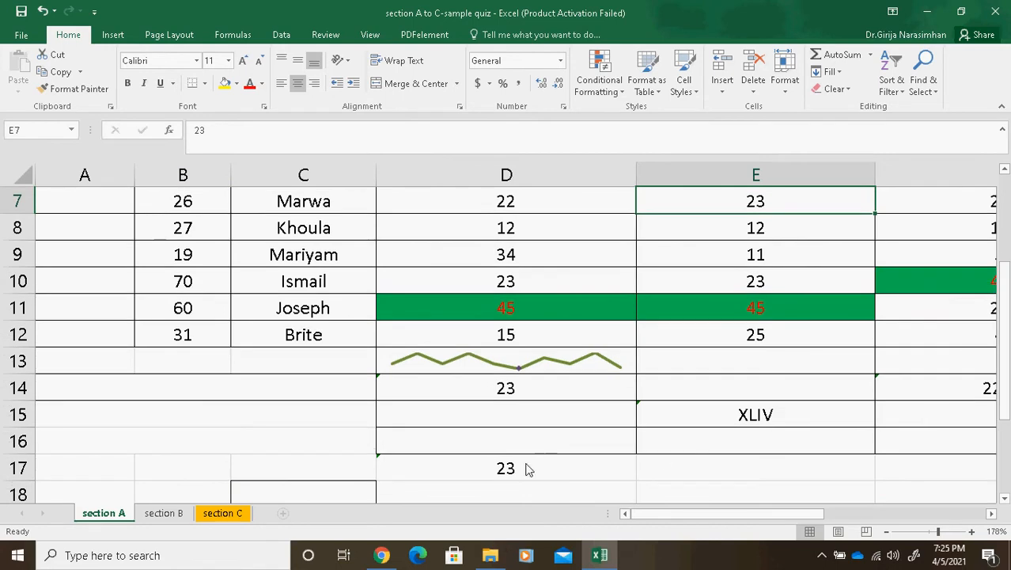
Step: Rewrite the LOOKUP formula in D17 with C7 as the lookup value and the BNAME range C3:C12 as the lookup vector
left_click(529, 469)
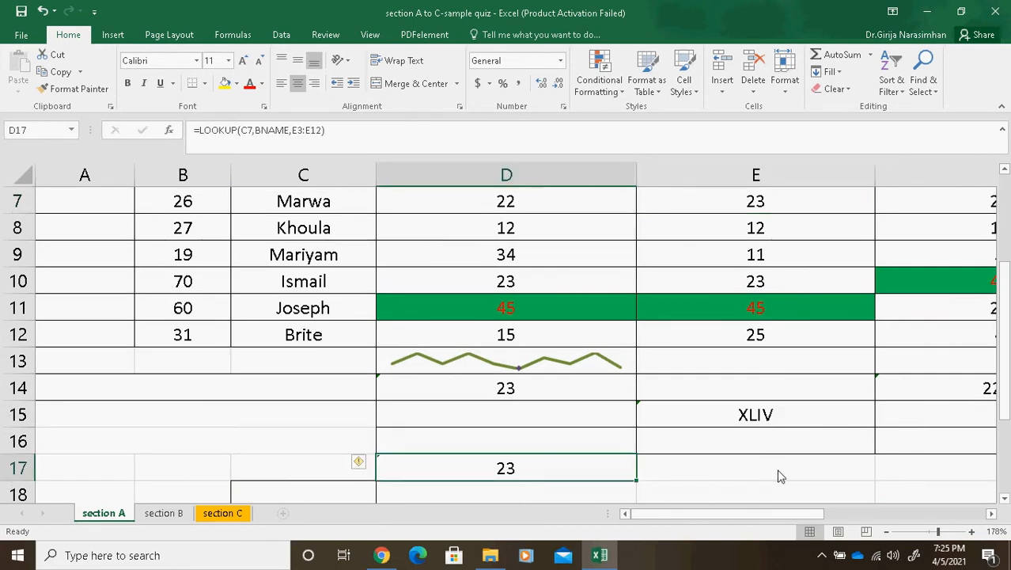
double_click(522, 475)
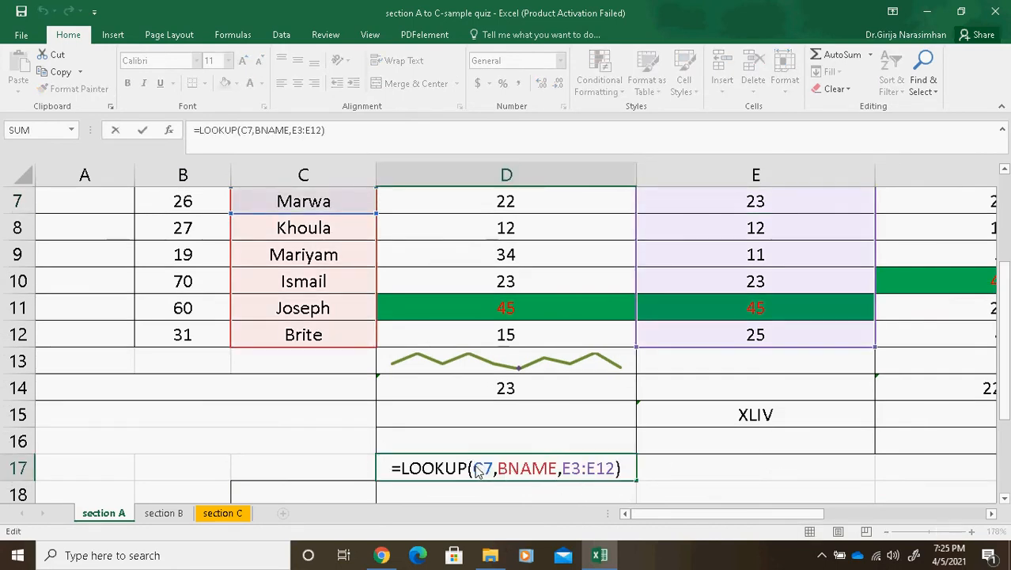
left_click_drag(477, 468, 711, 440)
type("c")
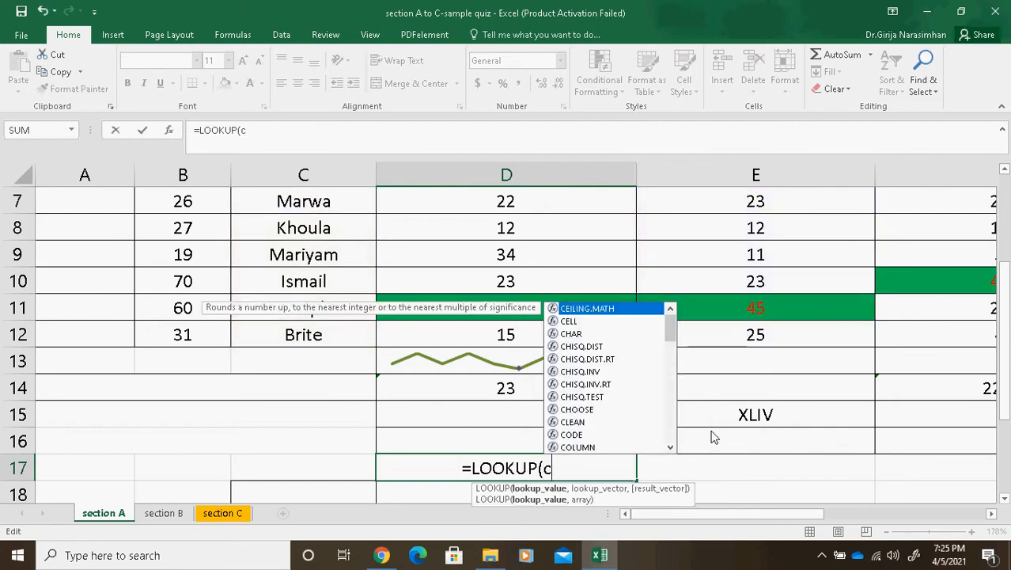
type("7,")
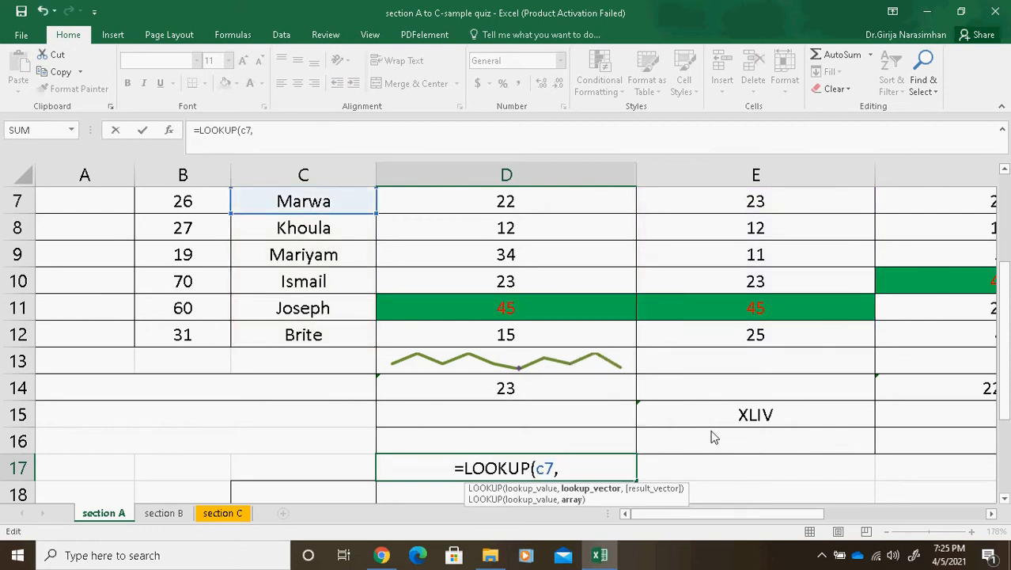
left_click_drag(1005, 294, 1006, 259)
left_click_drag(295, 208, 329, 445)
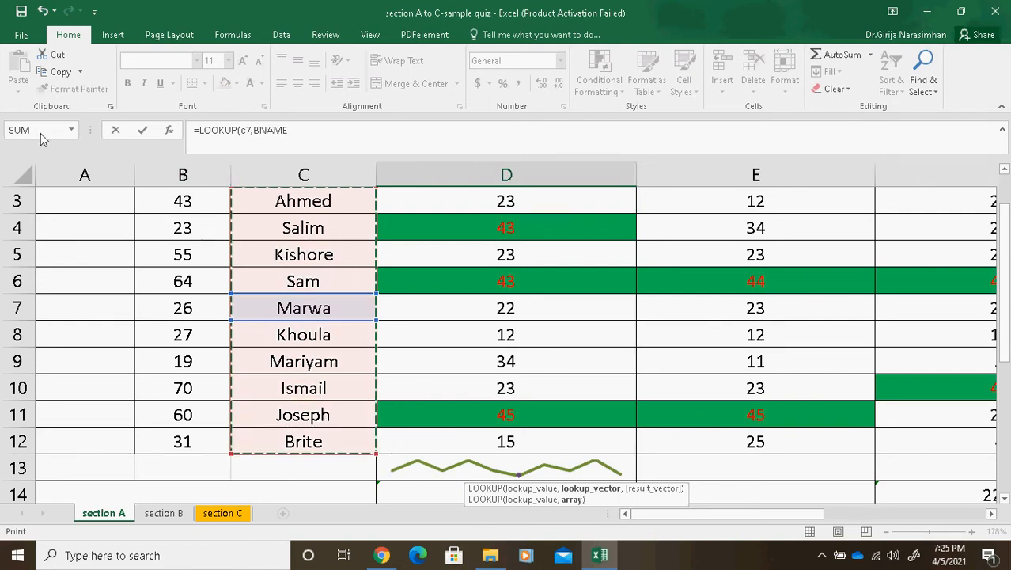
left_click(293, 130)
type(",")
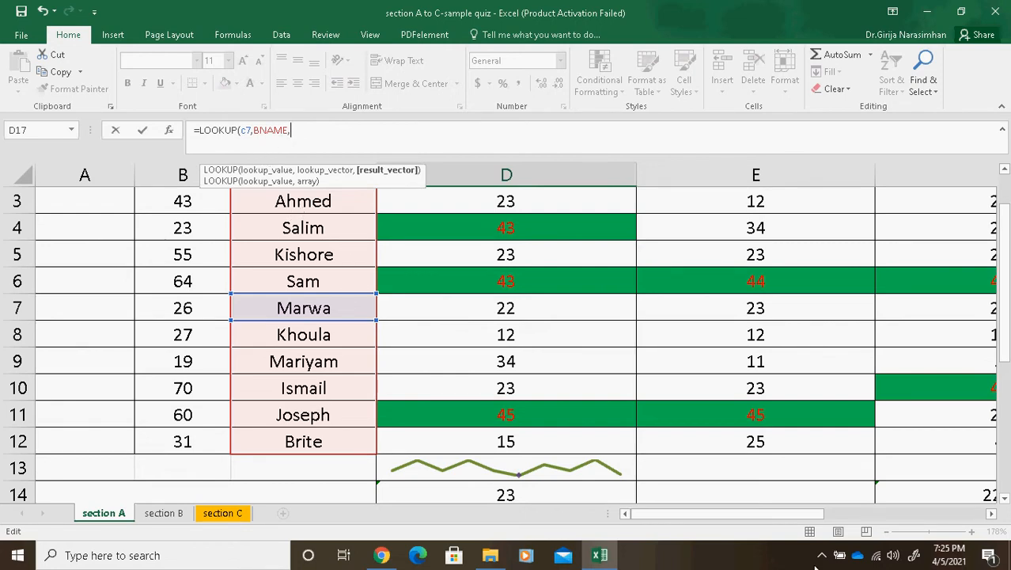
Step: Add the Book 2 Fee range E3:E12 as the result vector and complete the LOOKUP formula in D17
left_click_drag(1005, 237, 1006, 192)
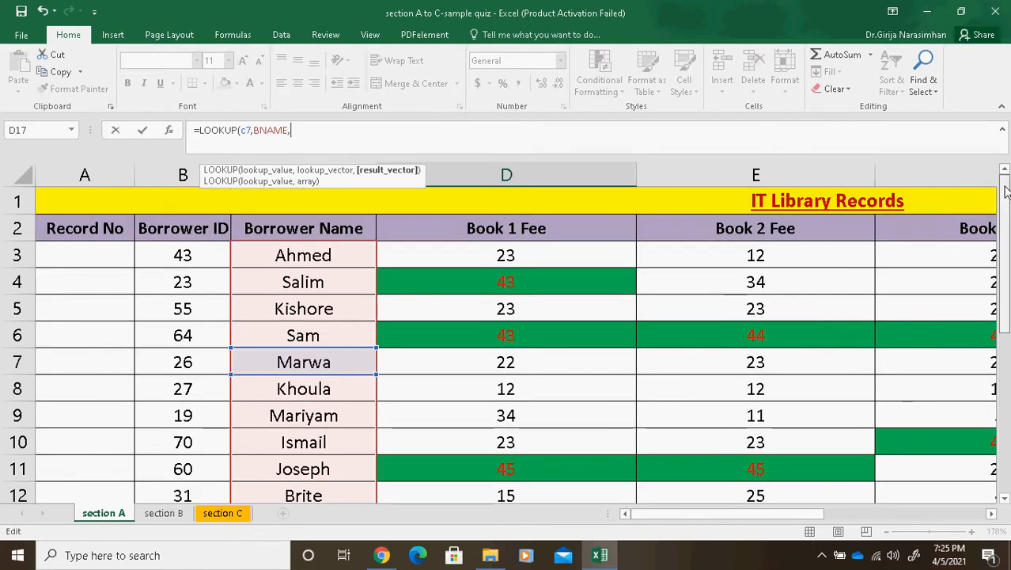
left_click_drag(751, 261, 752, 388)
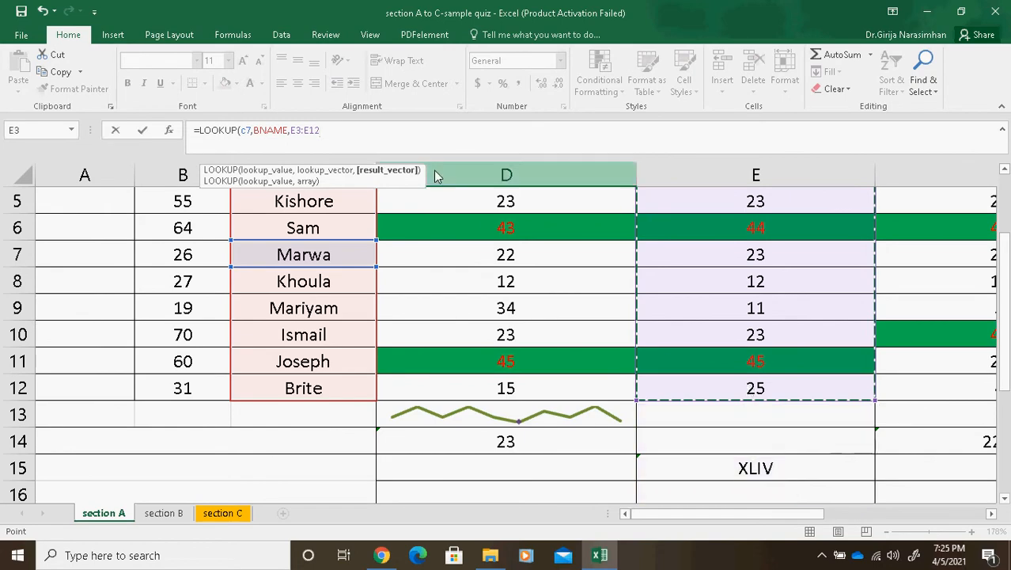
type(")")
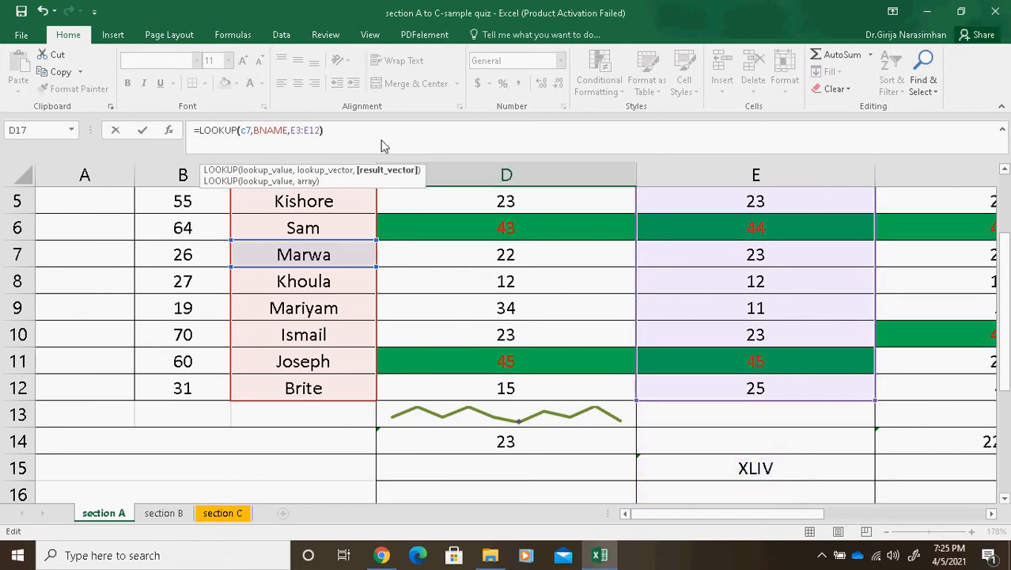
key("Return")
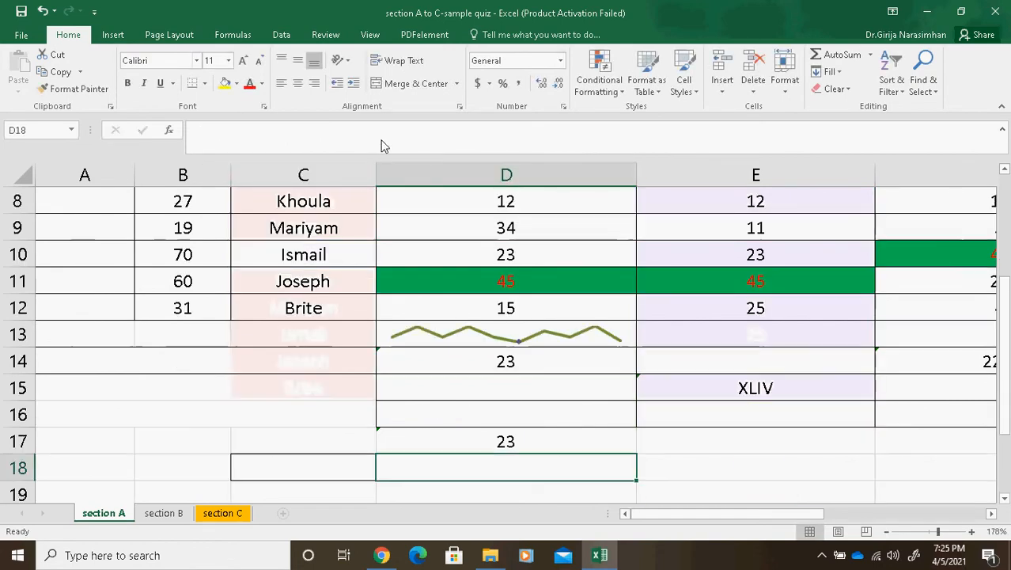
Step: Check the LOOKUP formula in D17 and the ranges it refers to
left_click(526, 447)
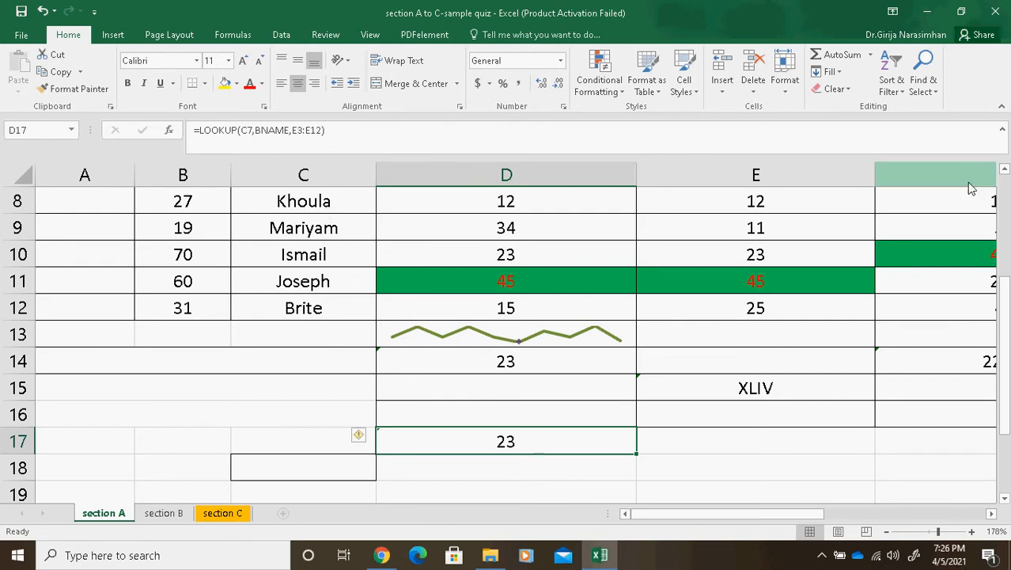
left_click(1005, 170)
left_click(1004, 171)
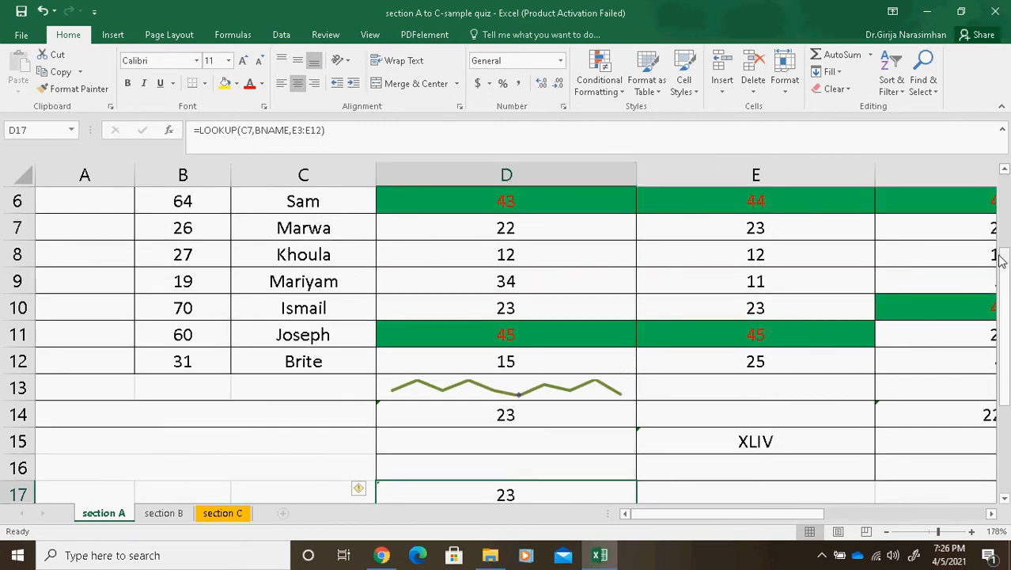
left_click_drag(1001, 261, 591, 431)
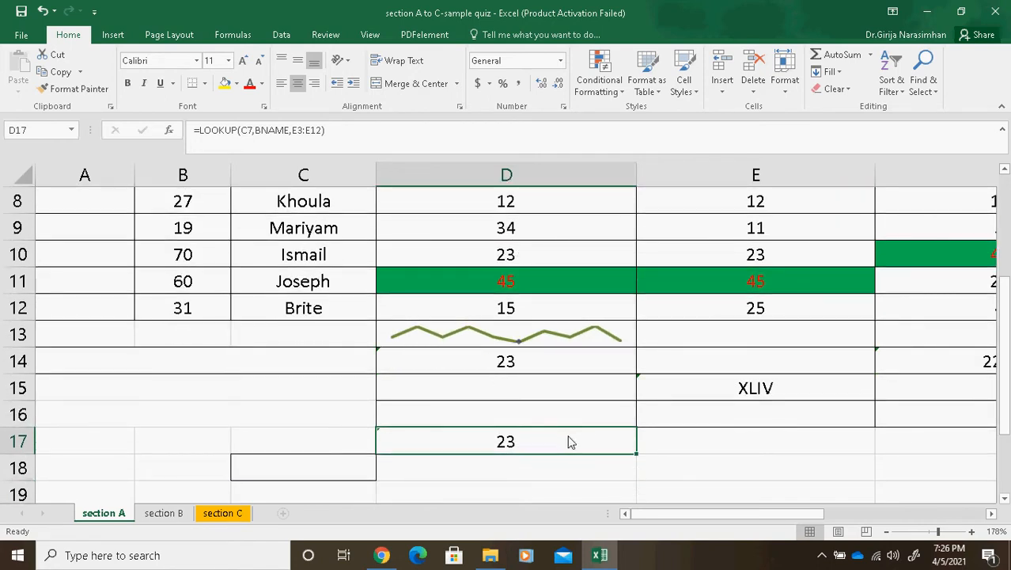
double_click(569, 442)
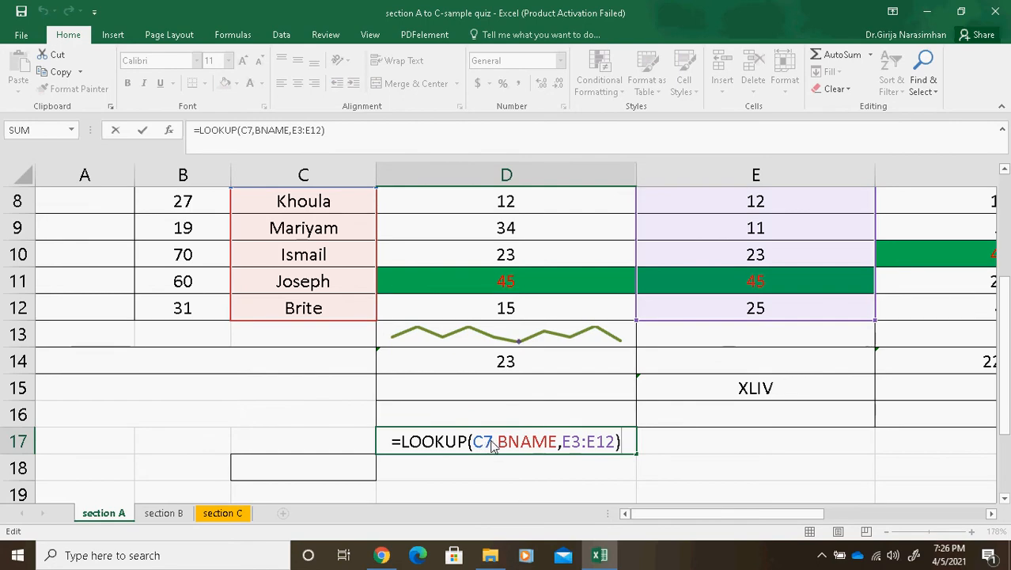
Step: Switch to the quiz in Chrome, answer question 6 with option b, LOOKUP(C7,C3:C12,E3:E12), and go to the next page
left_click(391, 555)
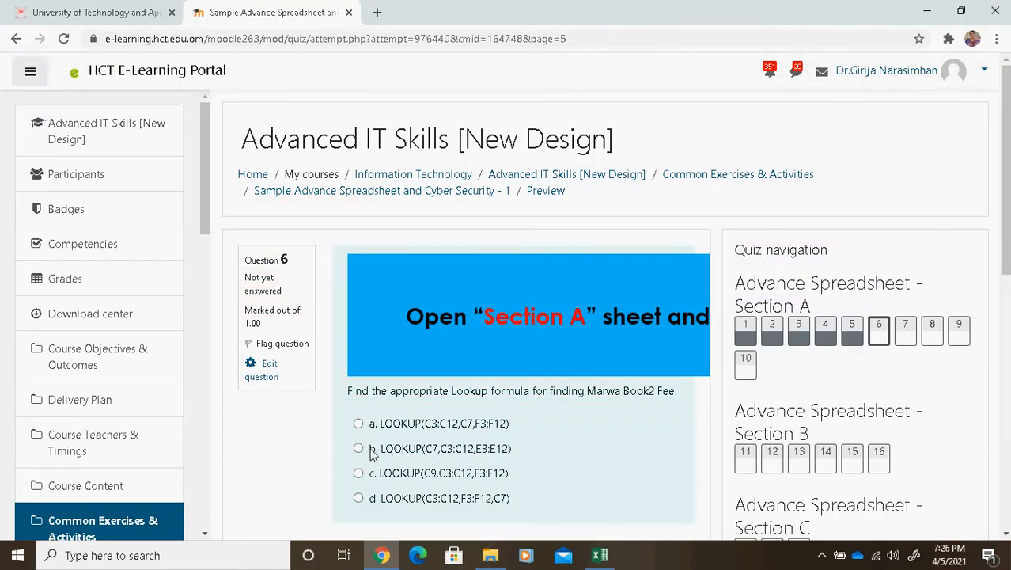
left_click(358, 448)
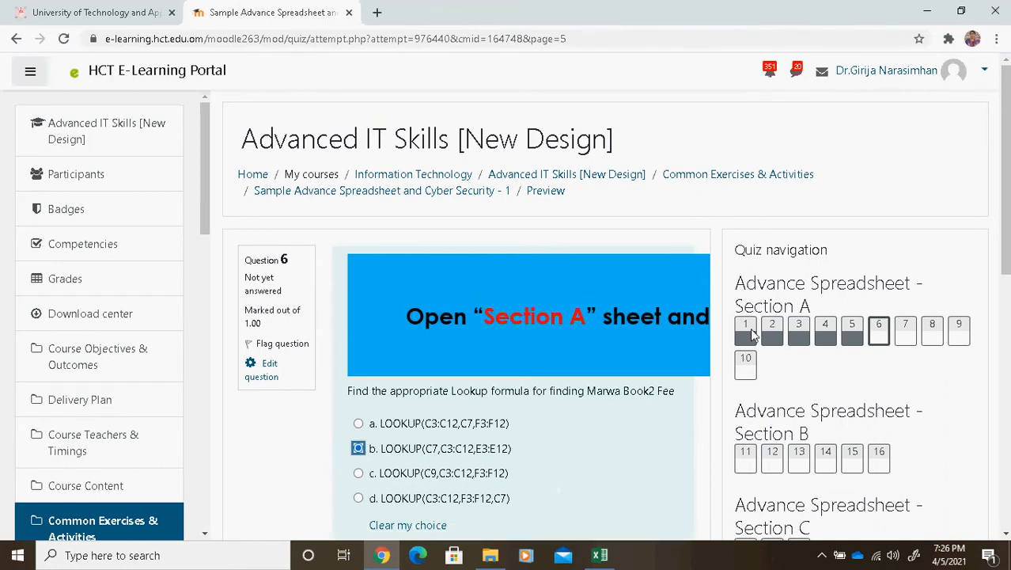
left_click_drag(1004, 227, 1007, 244)
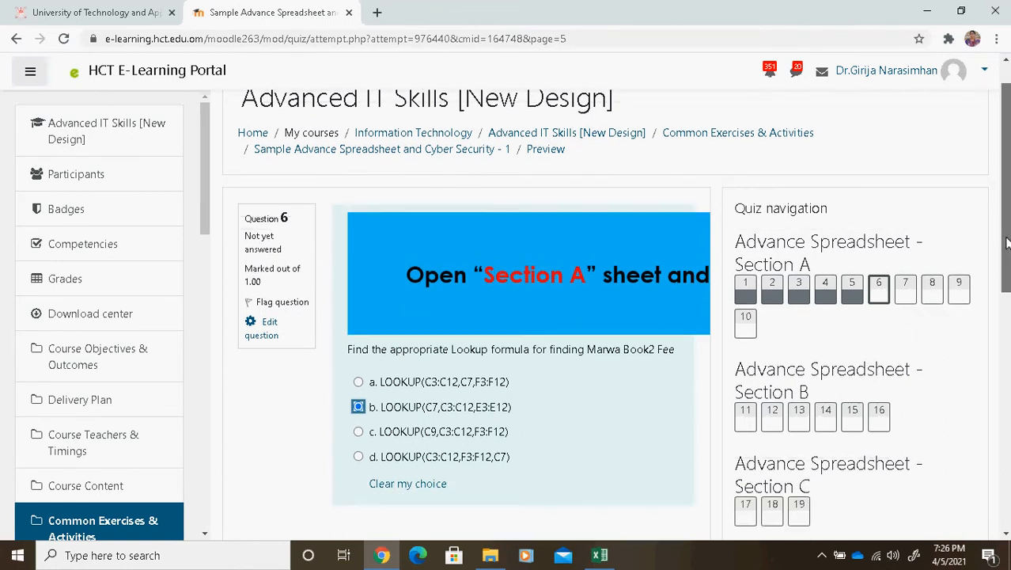
left_click_drag(1006, 244, 1006, 303)
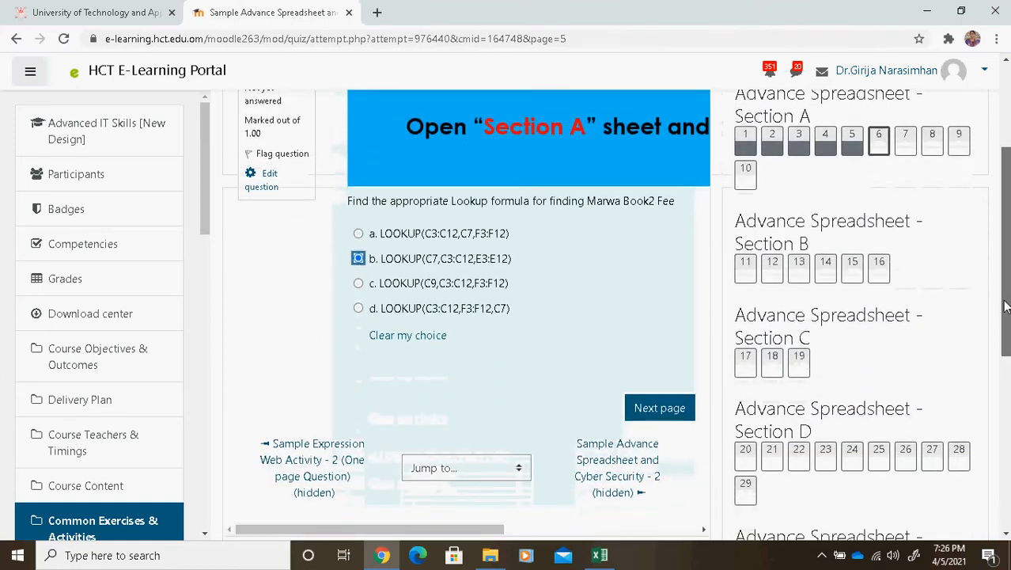
left_click(634, 418)
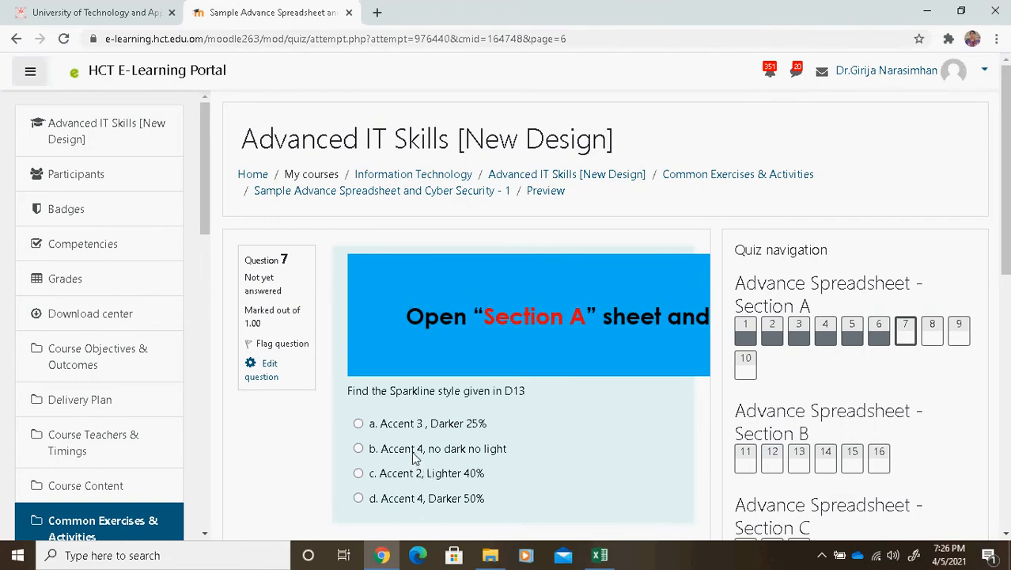
Step: Switch to Excel and examine the style, colour and line weight settings of the sparkline in D13
left_click(600, 555)
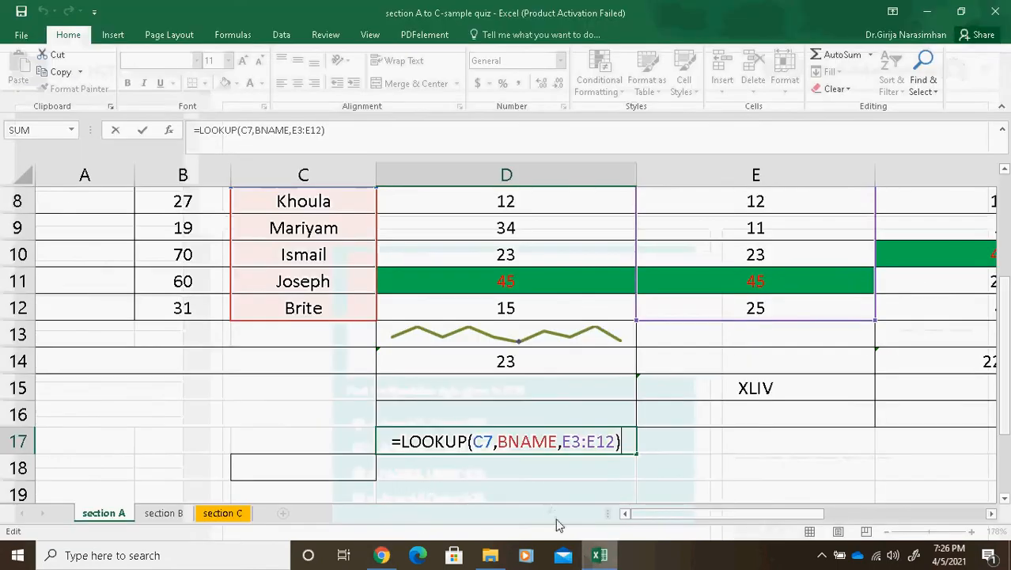
left_click(546, 338)
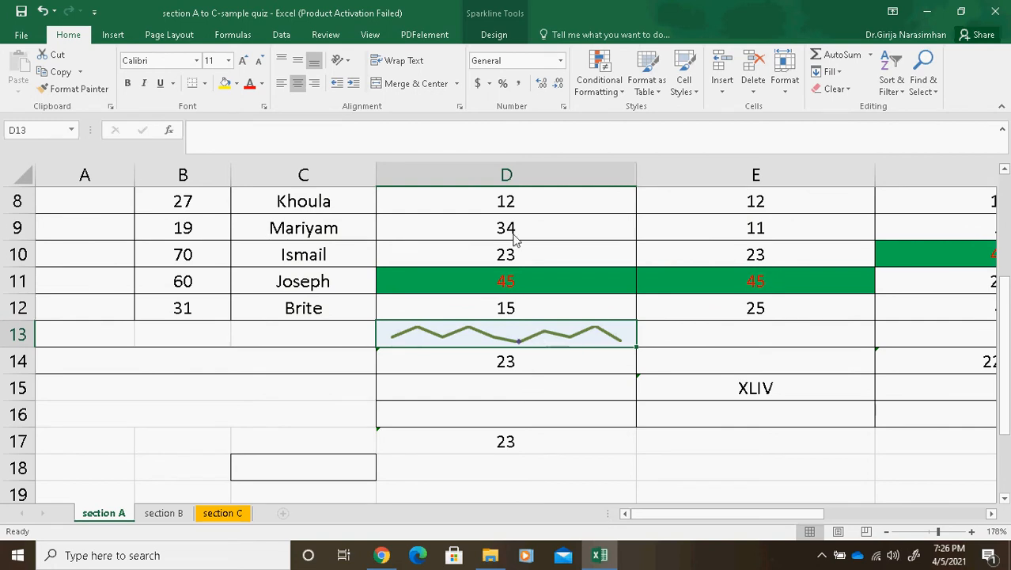
left_click(492, 34)
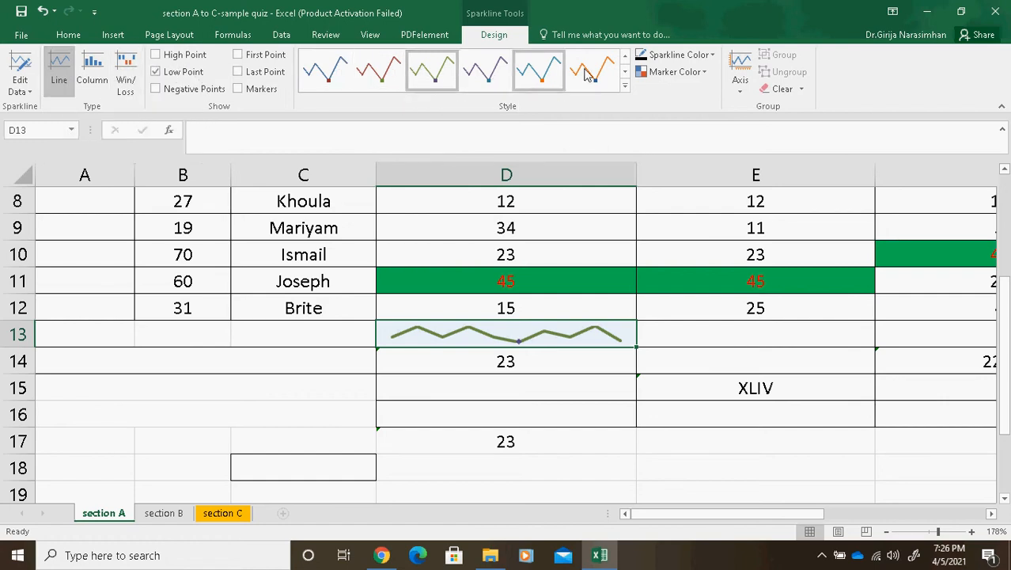
left_click(714, 56)
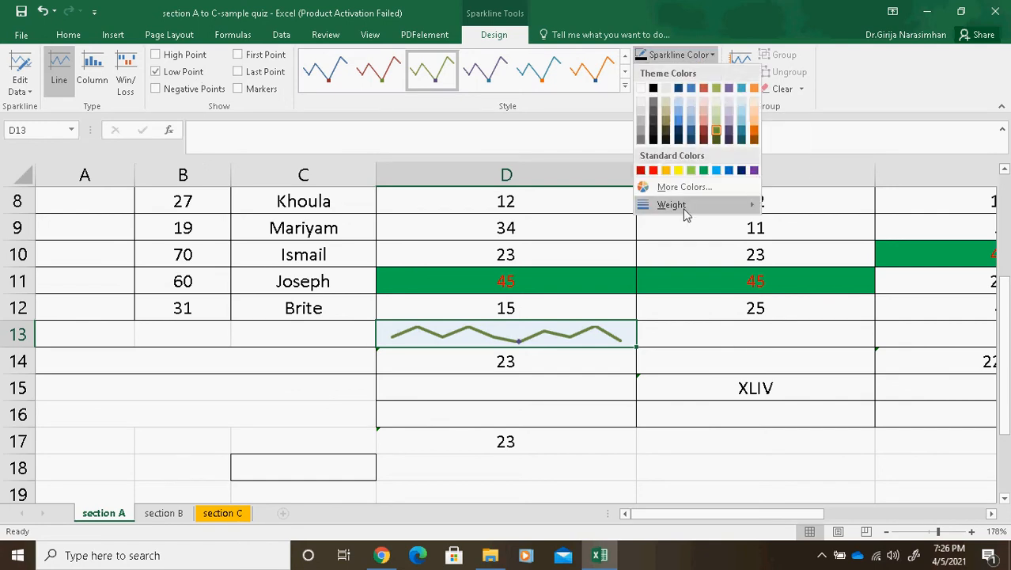
mouse_move(687, 215)
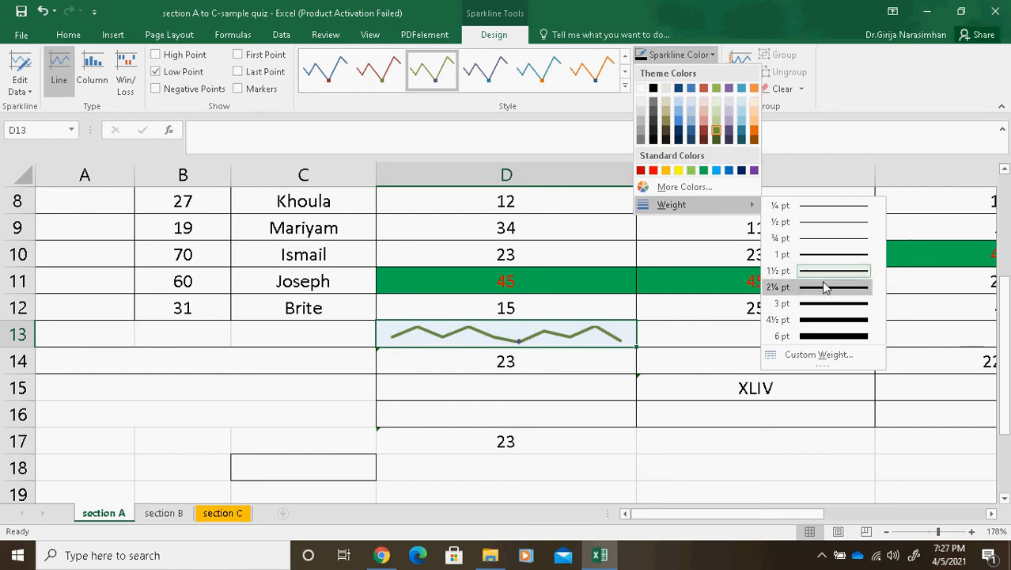
left_click(904, 103)
Step: Examine the marker colour options, sparkline colour and line weight set for the sparkline in D13
left_click(708, 72)
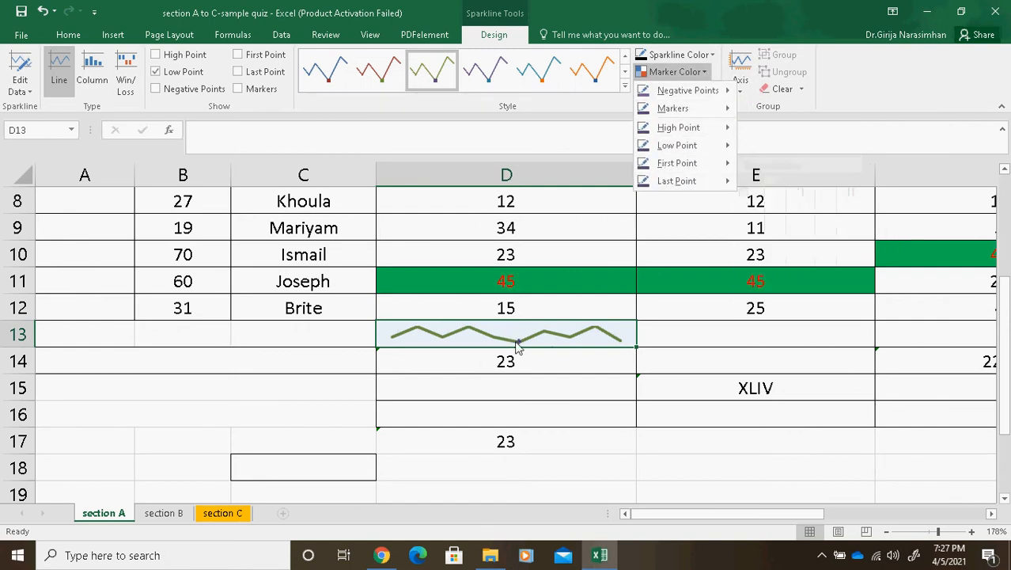
mouse_move(718, 150)
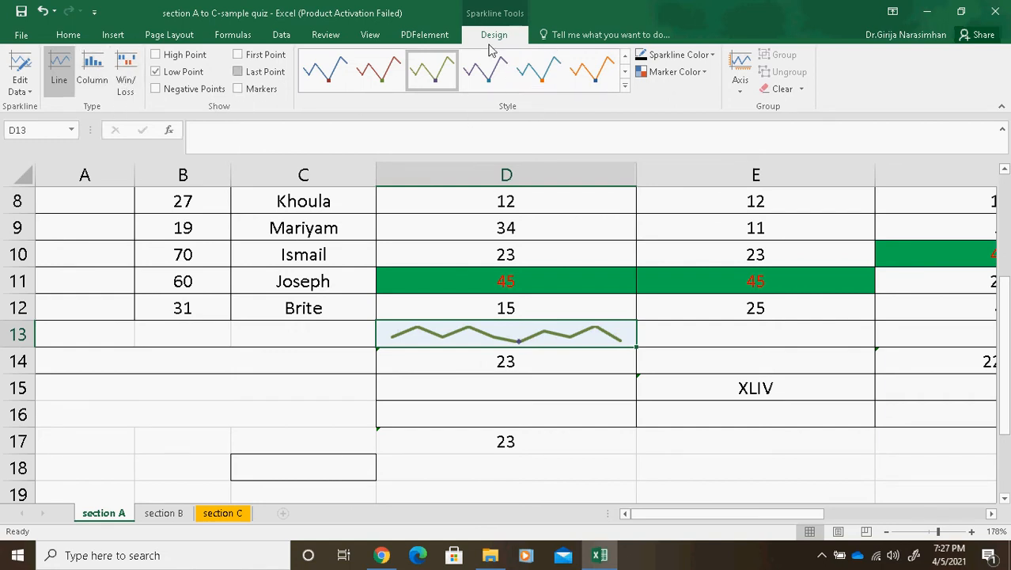
left_click(712, 54)
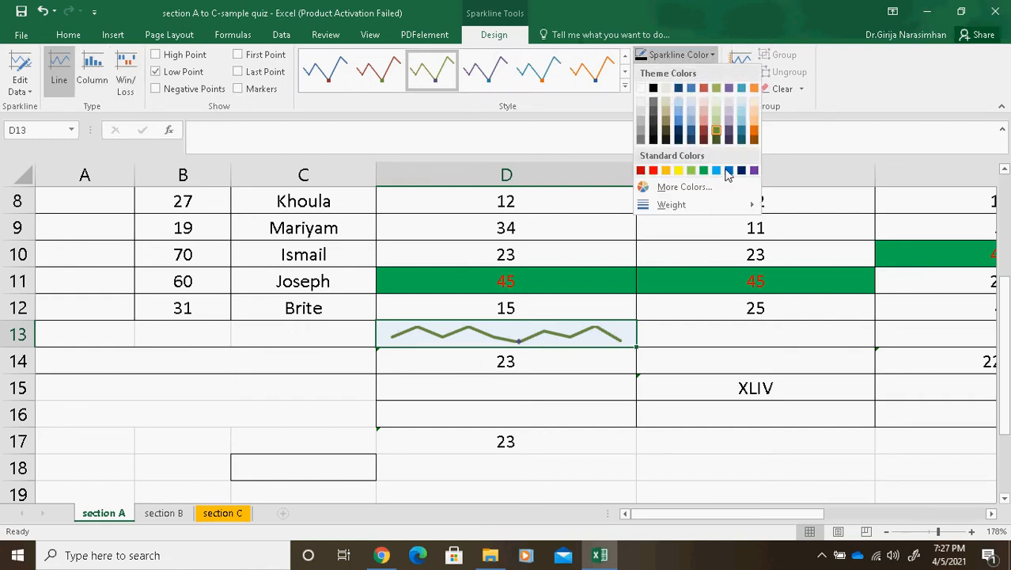
mouse_move(704, 211)
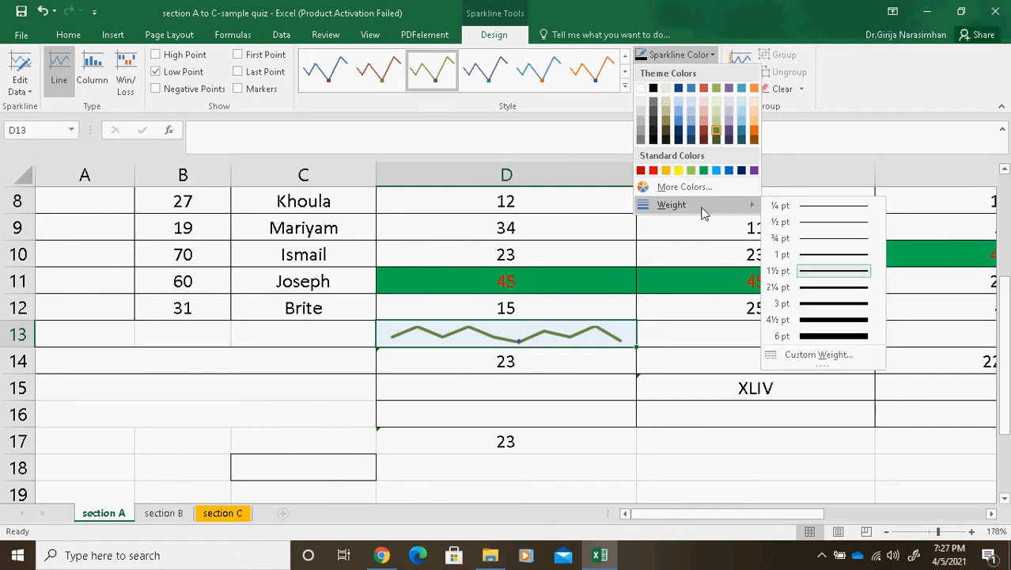
left_click(887, 99)
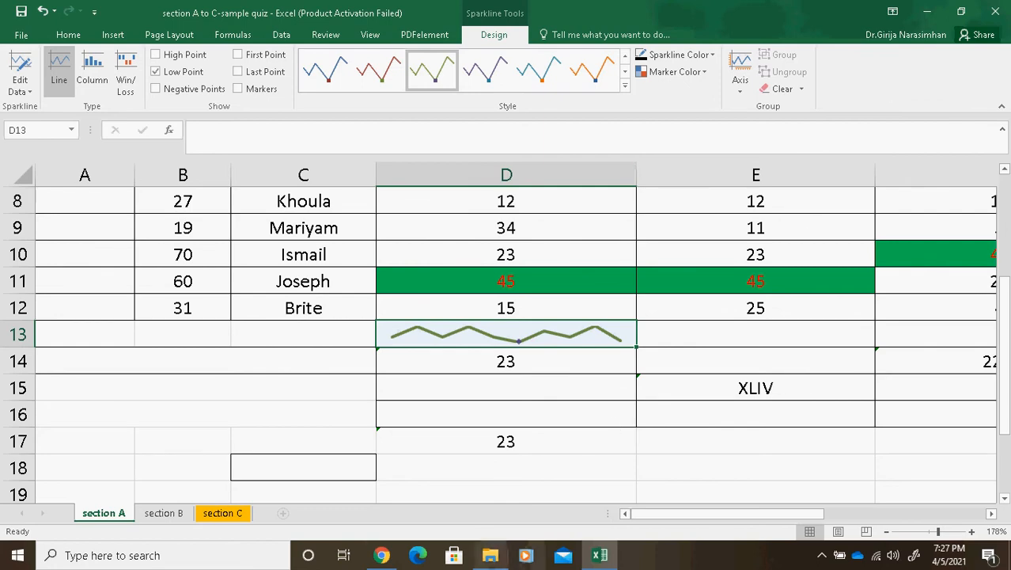
Step: Switch to the quiz in Chrome, answer question 7 with option a, Accent 3, Darker 25%, and go to the next page
left_click(381, 555)
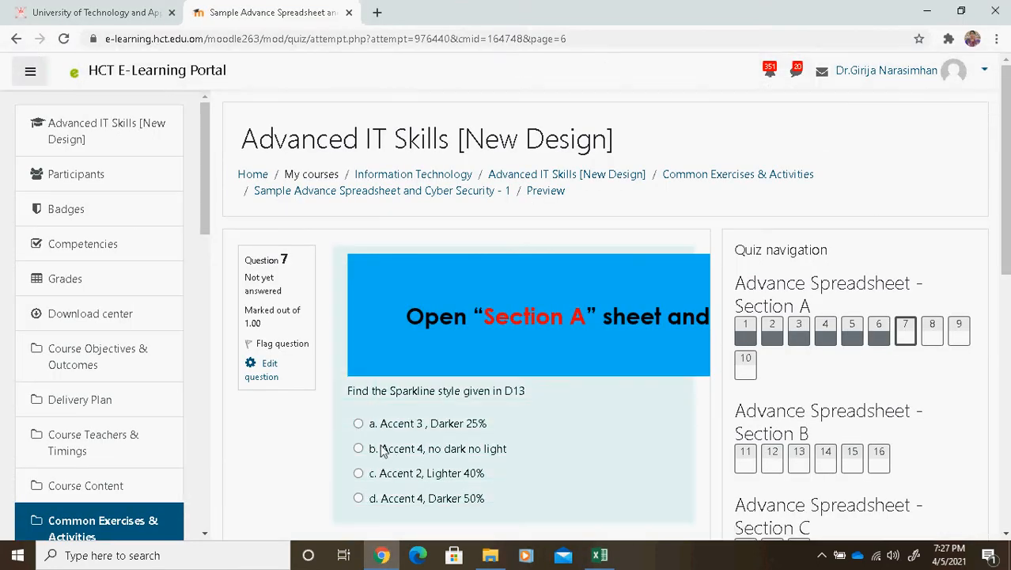
left_click(359, 423)
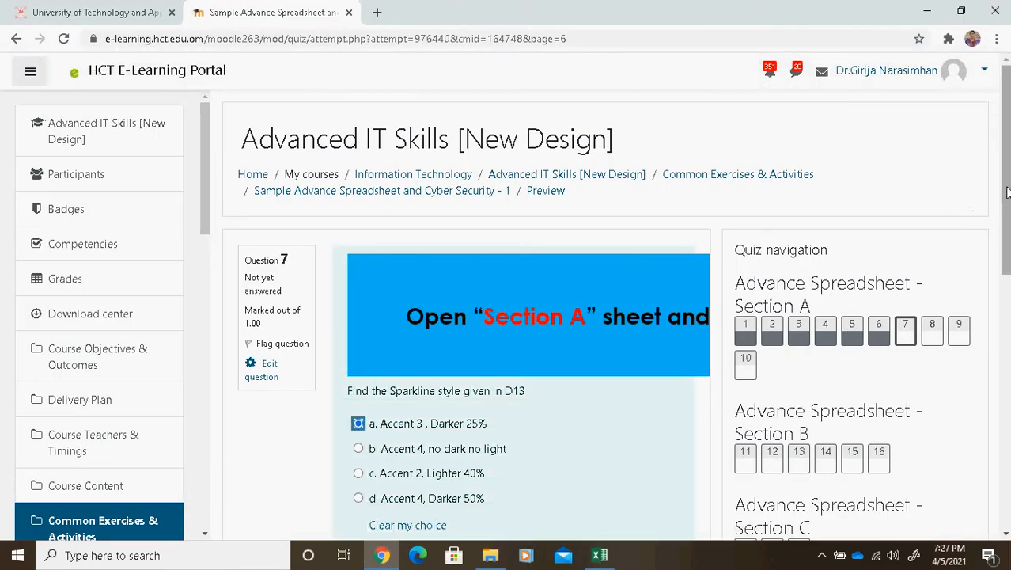
left_click_drag(1005, 193, 1006, 276)
left_click(653, 405)
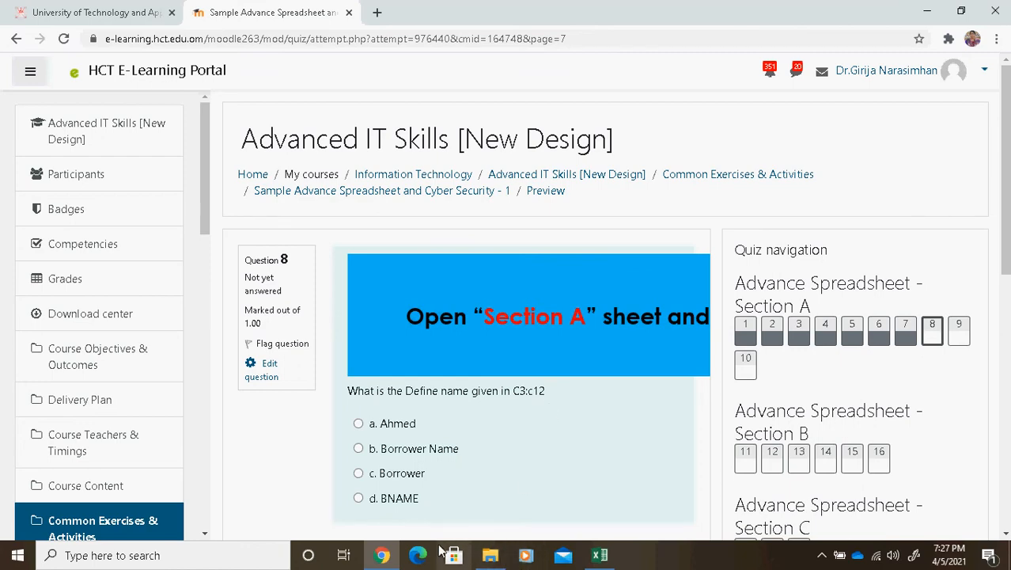
Step: Switch to Excel, select the Borrower Name range C3:C12 and check its defined name and reference in the Name Manager
left_click(600, 554)
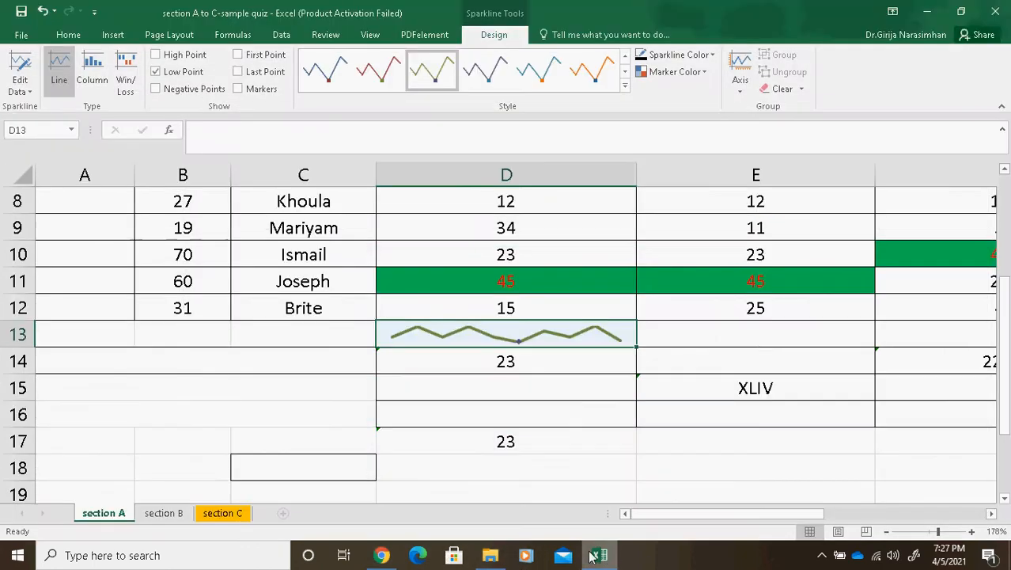
scroll(999, 204, "up", 3)
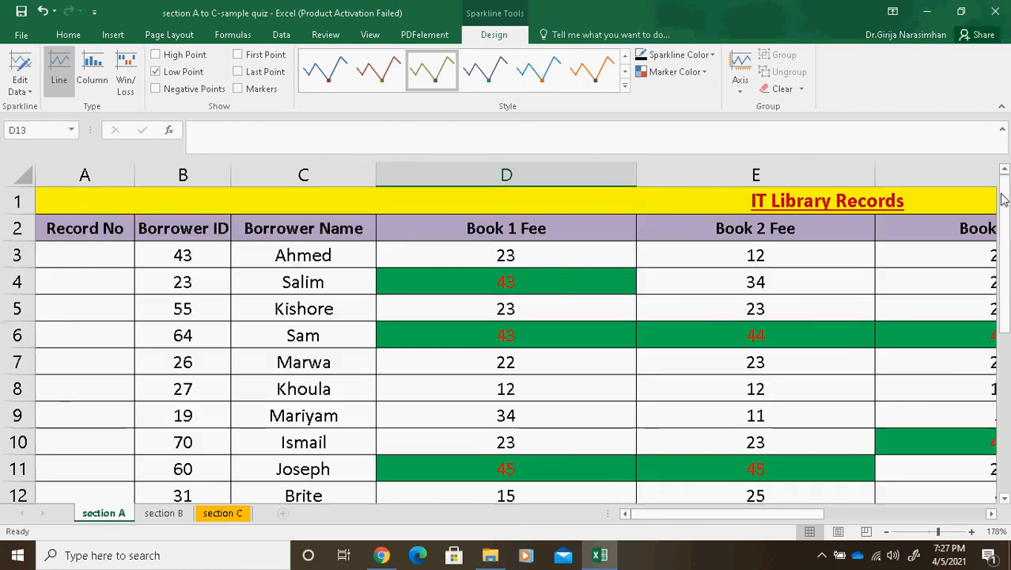
left_click_drag(328, 255, 332, 392)
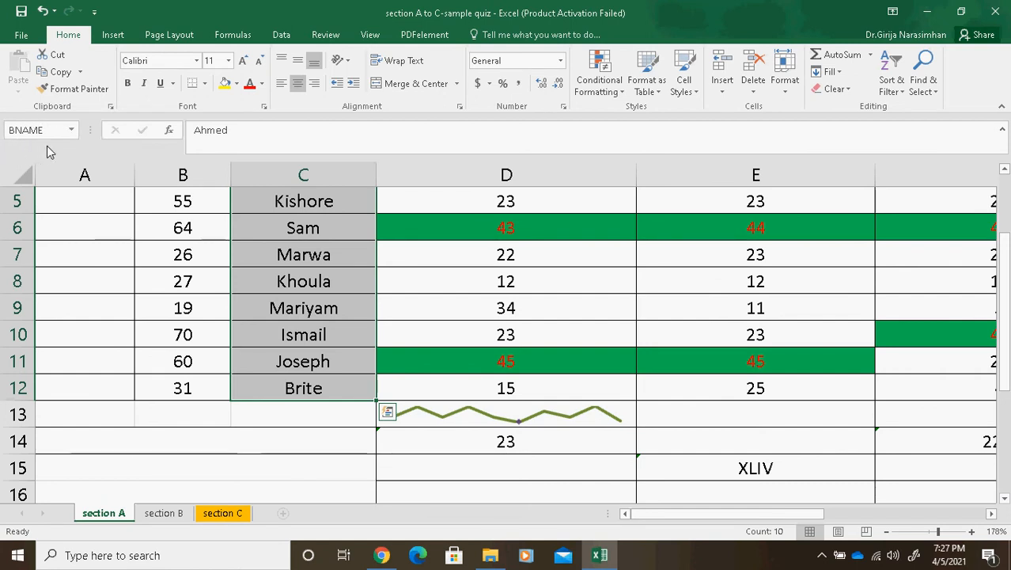
left_click(231, 35)
left_click(414, 79)
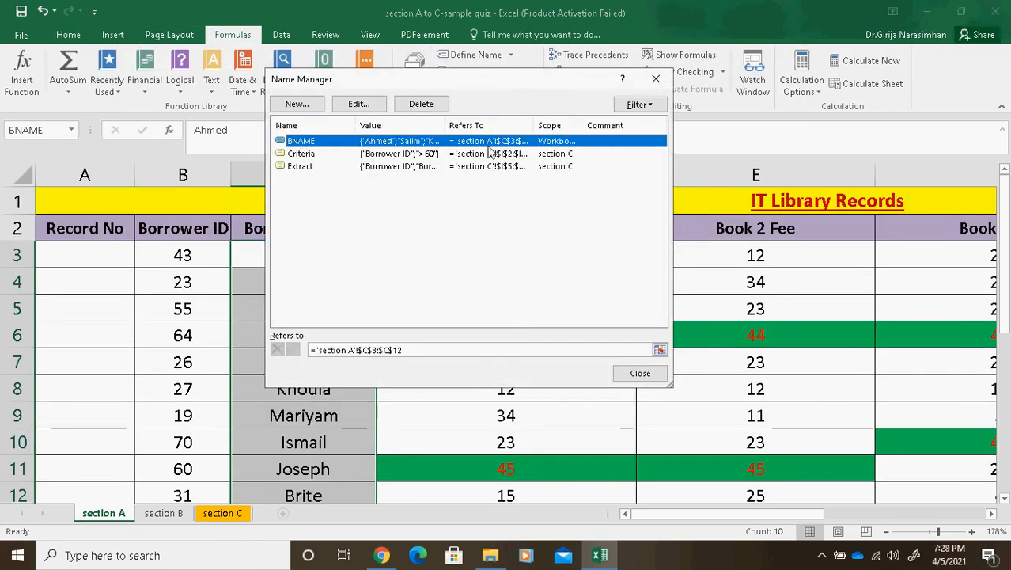
left_click_drag(535, 127, 646, 127)
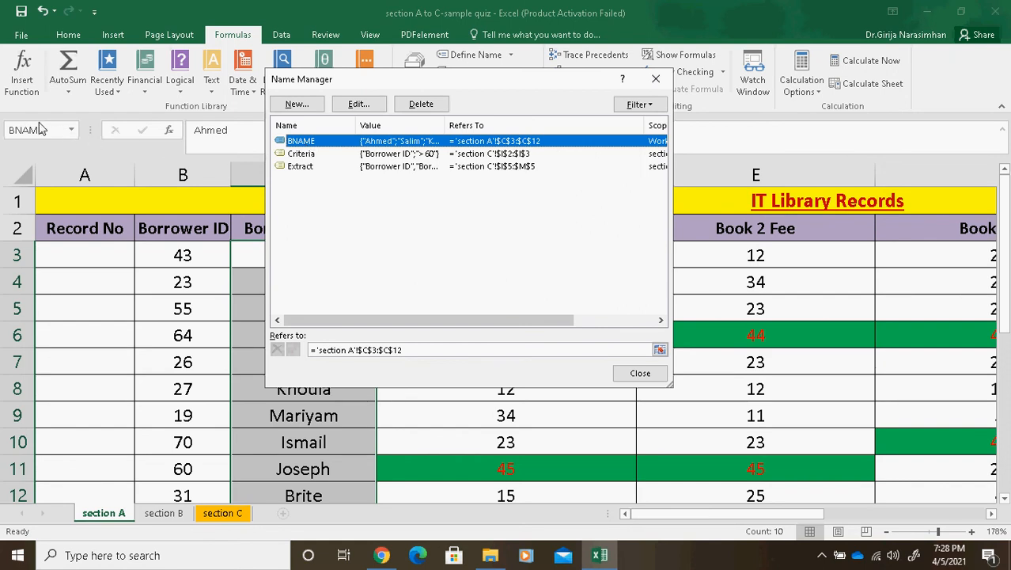
left_click_drag(396, 84, 391, 160)
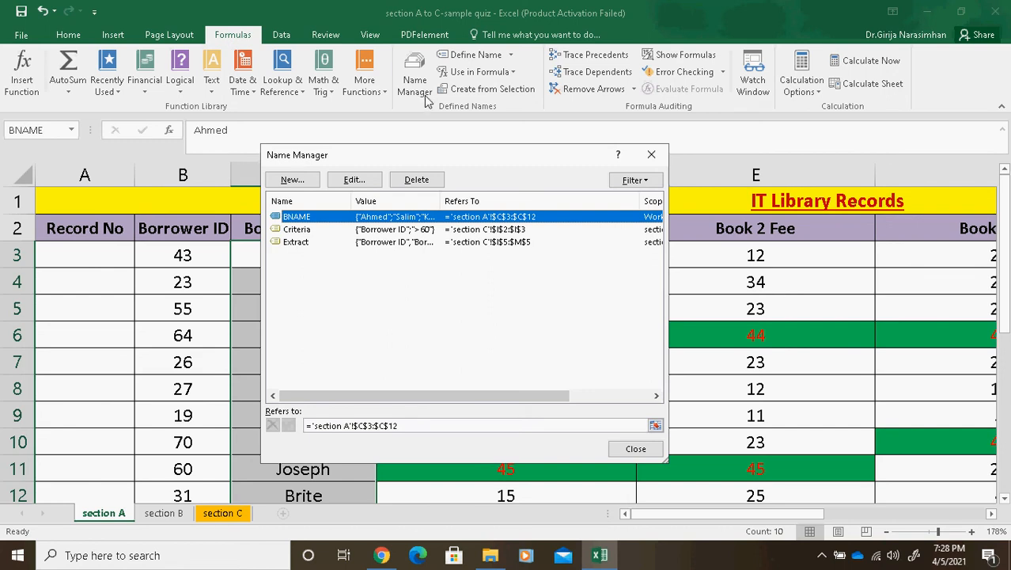
left_click(633, 450)
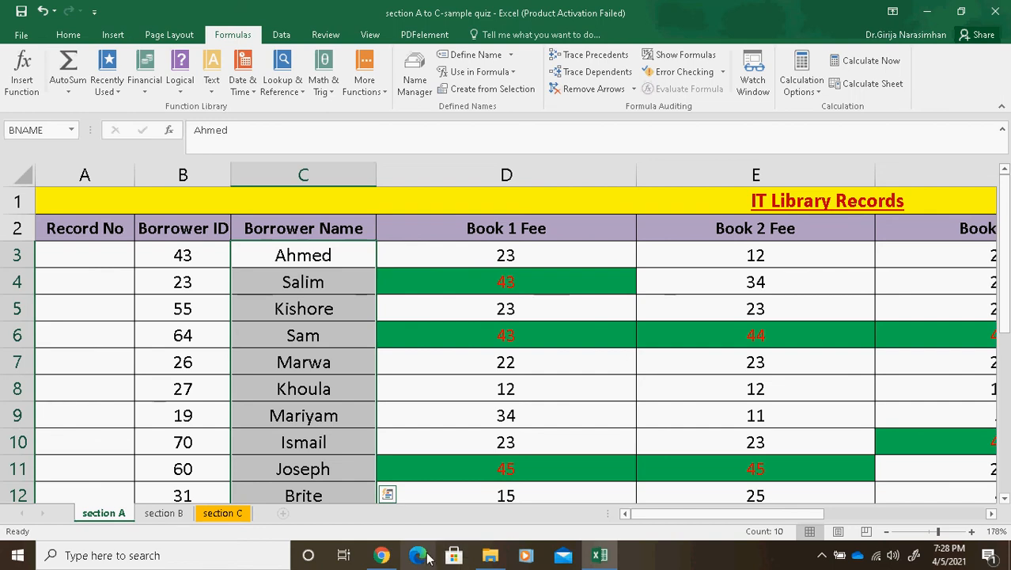
Step: Switch to the quiz in Chrome, answer question 8 with option d, BNAME, and go to the next page
left_click(392, 562)
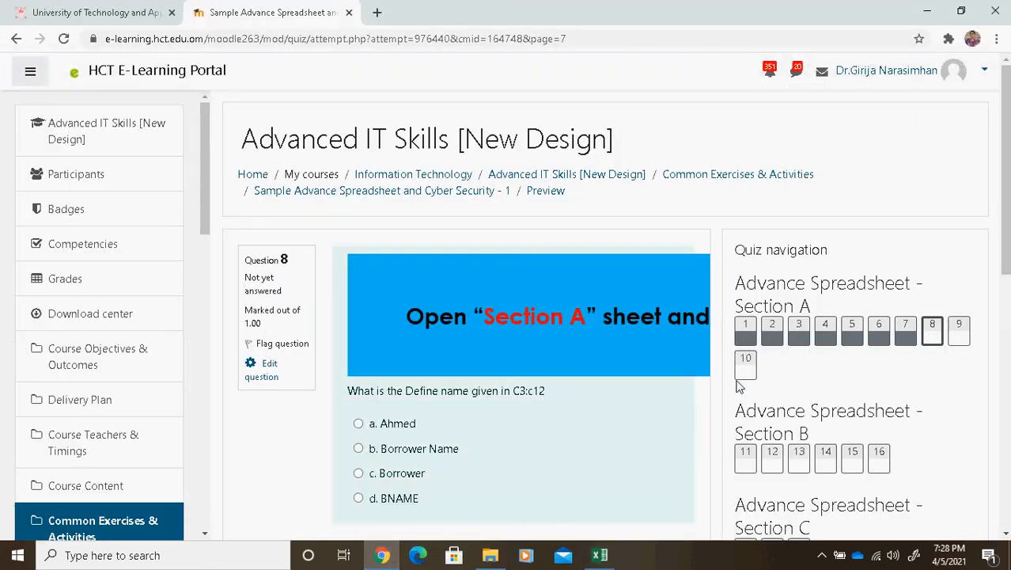
left_click(358, 498)
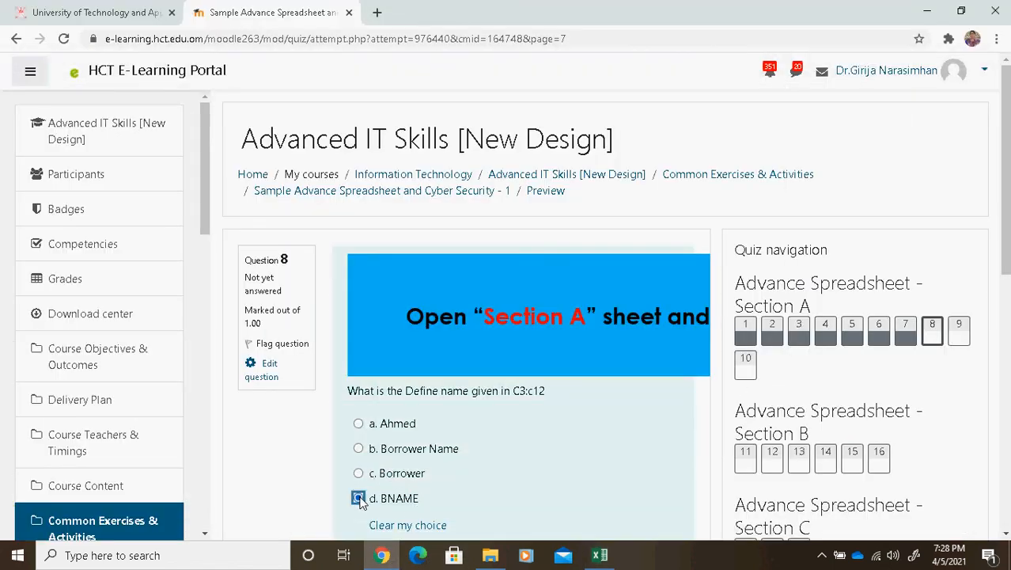
scroll(989, 212, "down", 3)
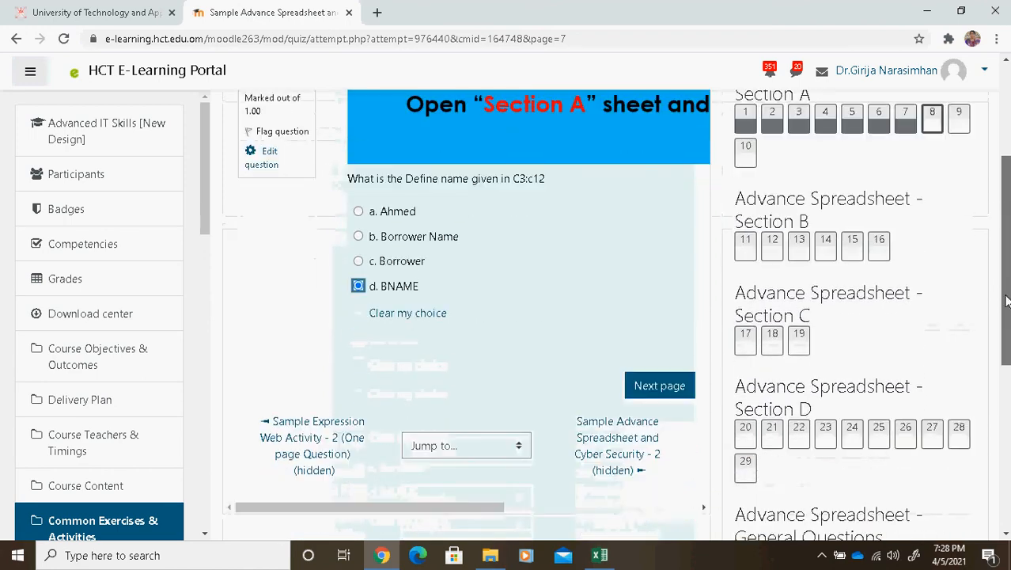
left_click(661, 387)
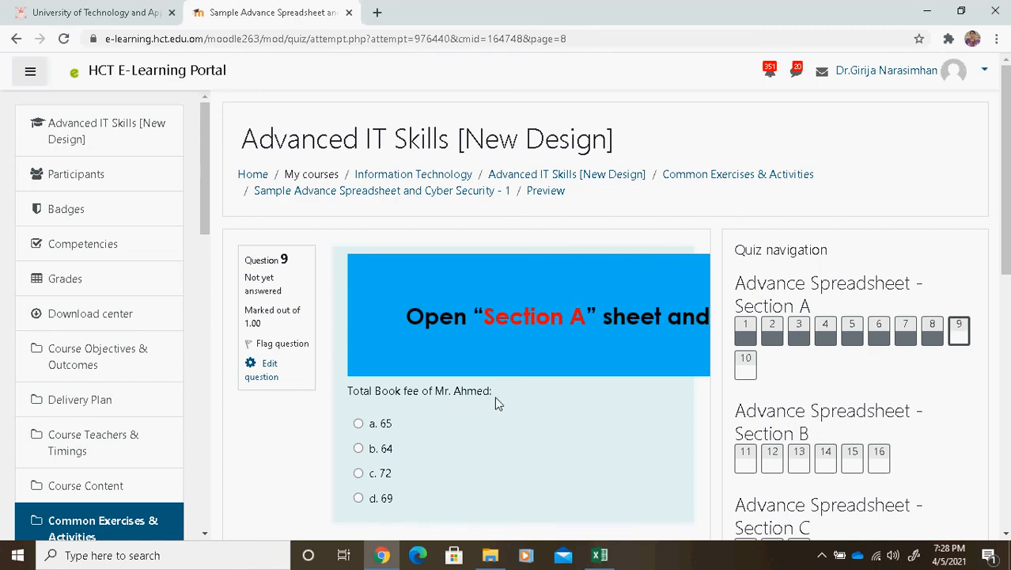
Step: Answer question 9 with option d, 69, and switch to Excel to check the Total formula in H3
left_click(358, 498)
left_click(599, 555)
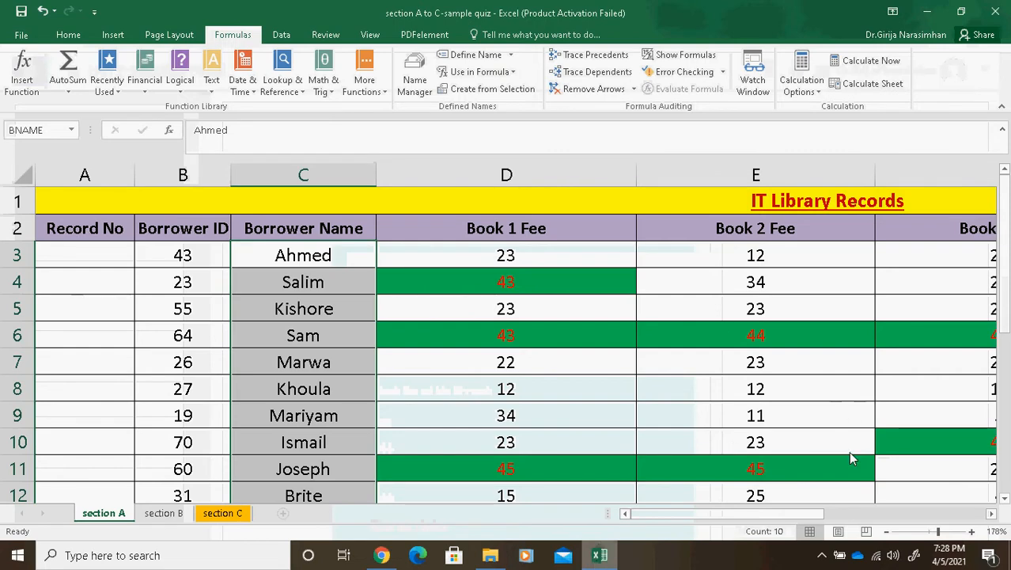
left_click_drag(788, 513, 862, 514)
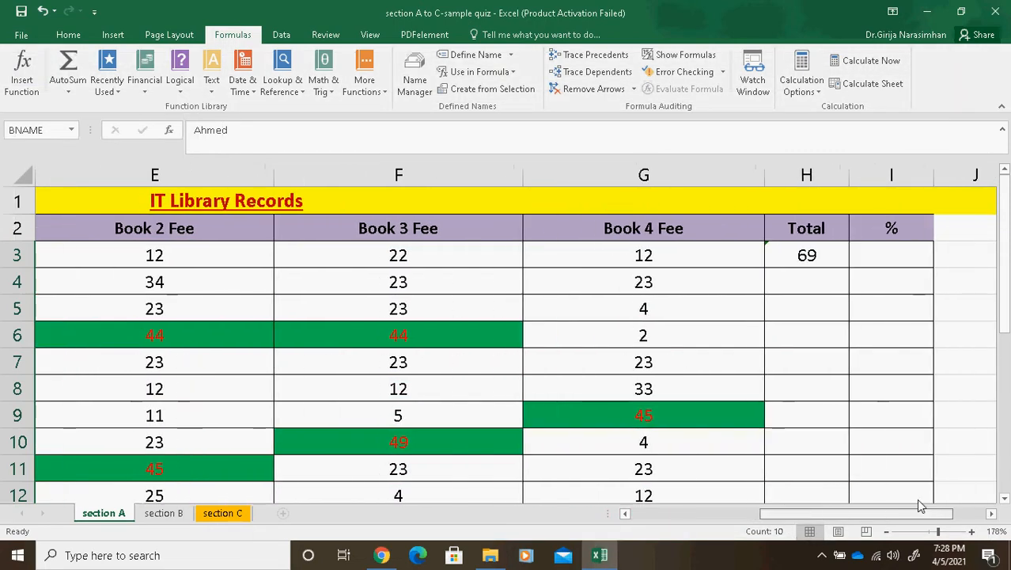
left_click(788, 241)
left_click(799, 264)
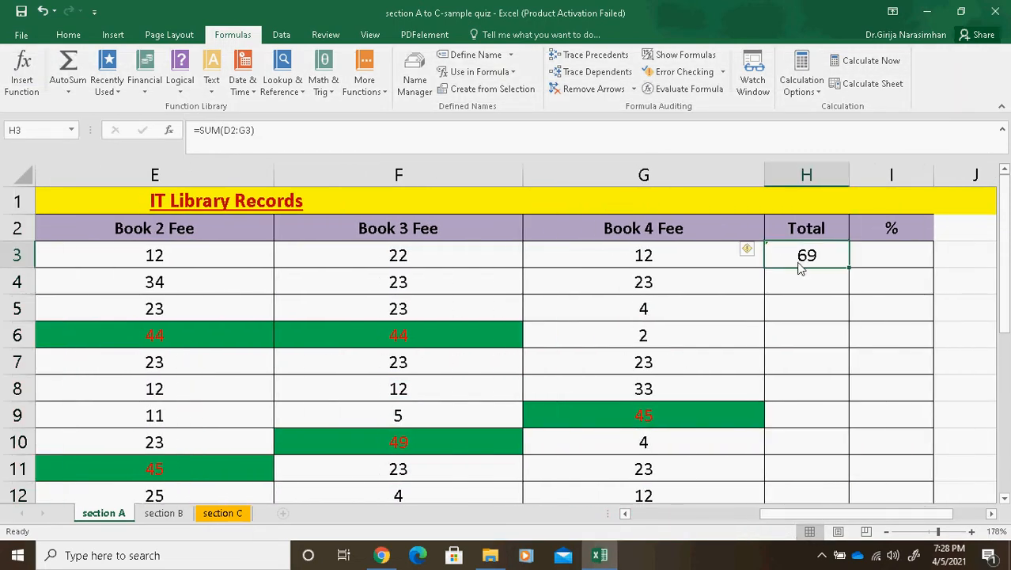
double_click(799, 264)
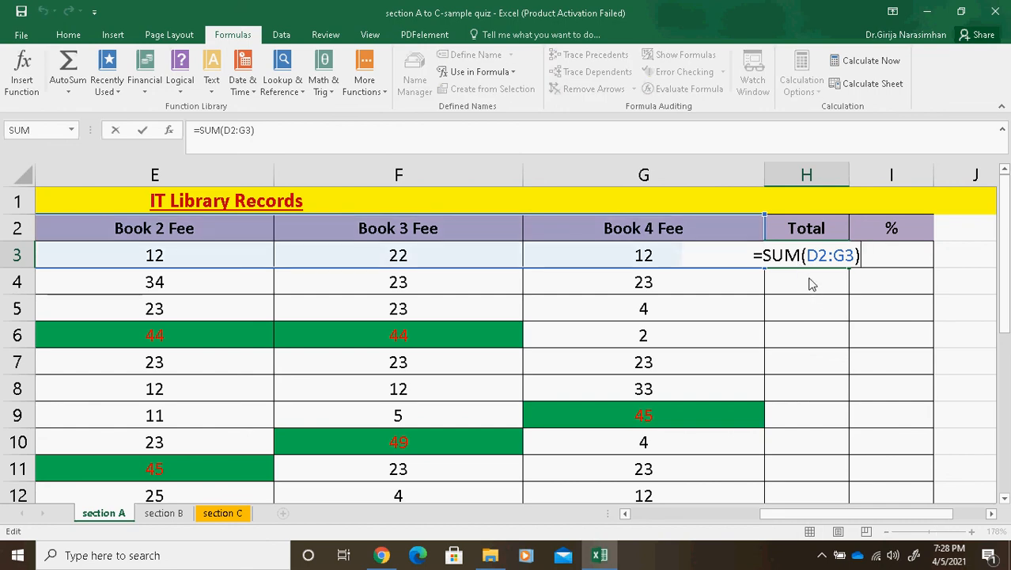
left_click_drag(776, 512, 801, 514)
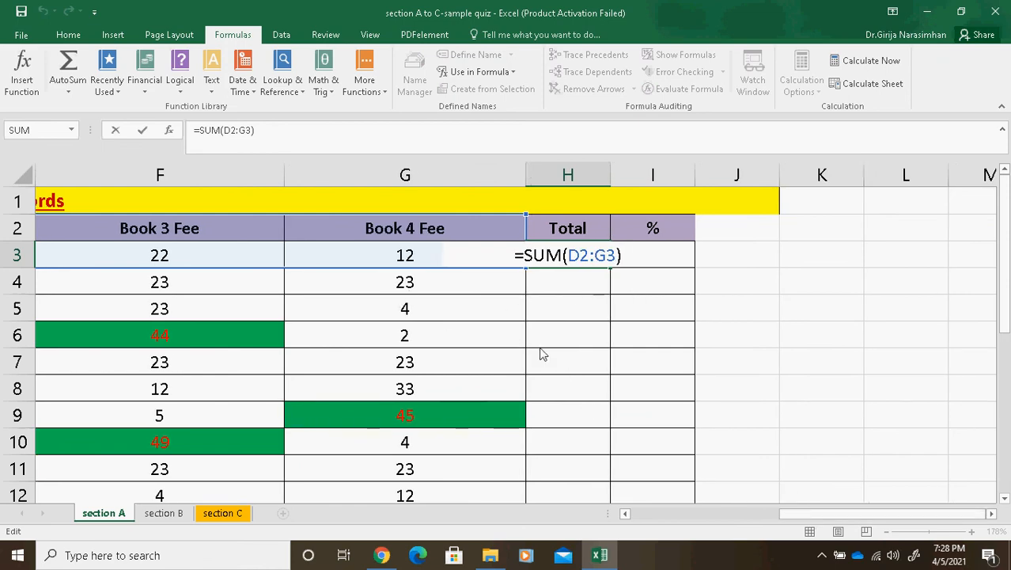
Step: Return to the quiz in Chrome and go on to question 10
left_click(381, 555)
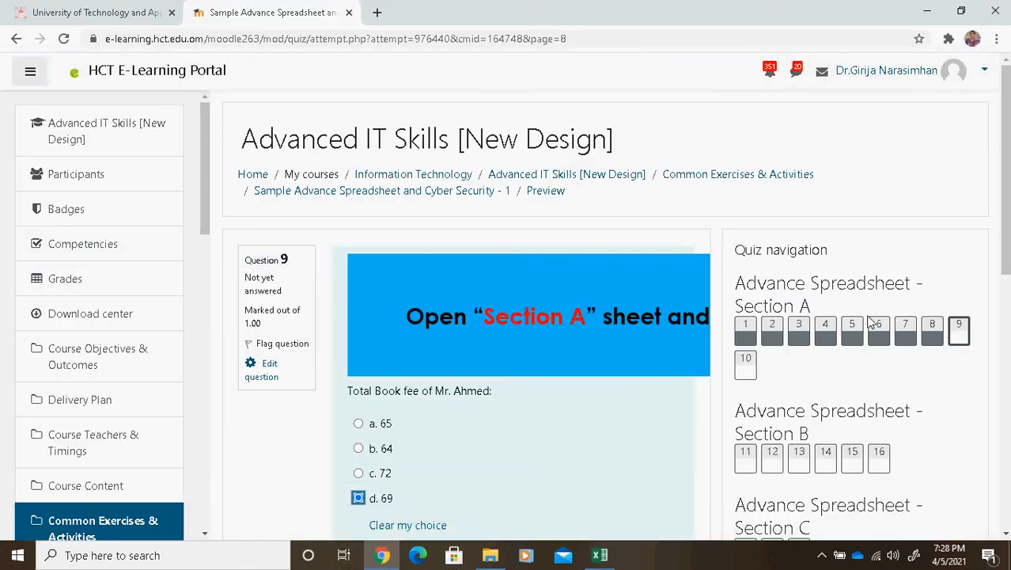
scroll(906, 335, "down", 3)
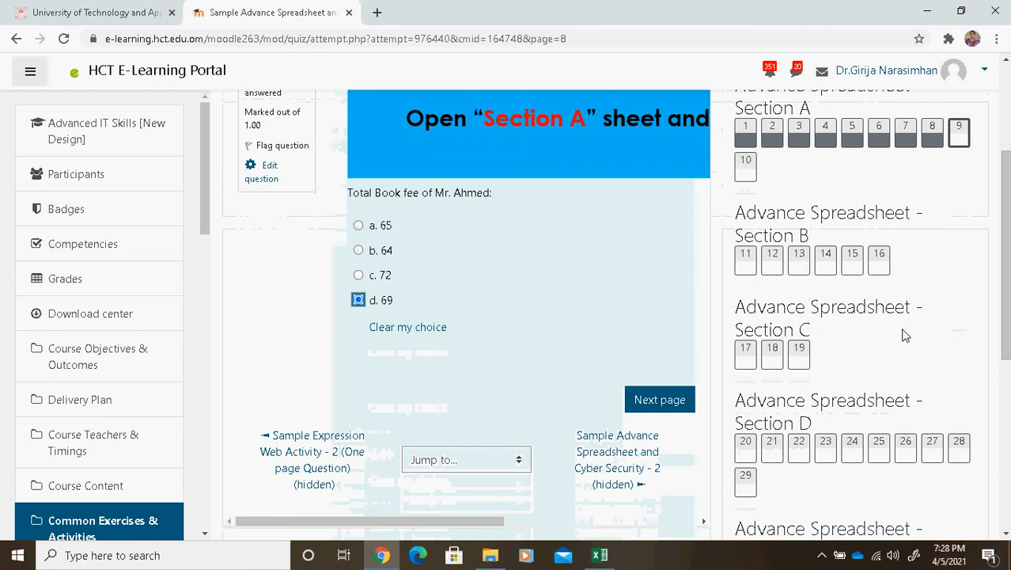
left_click(671, 401)
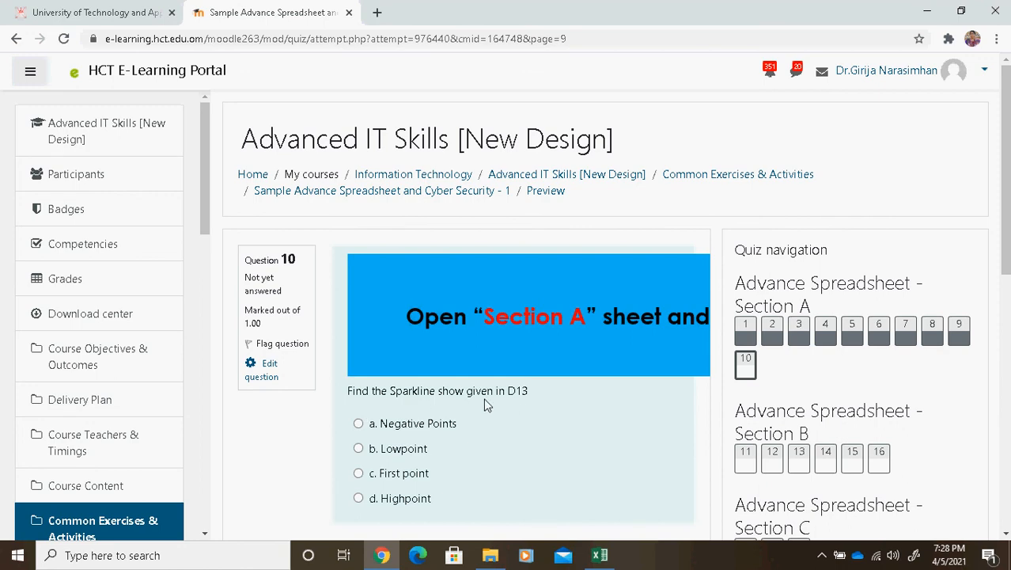
Step: Switch to Excel, leave the H3 formula and check which points are set to show on the sparkline in D13
left_click(616, 560)
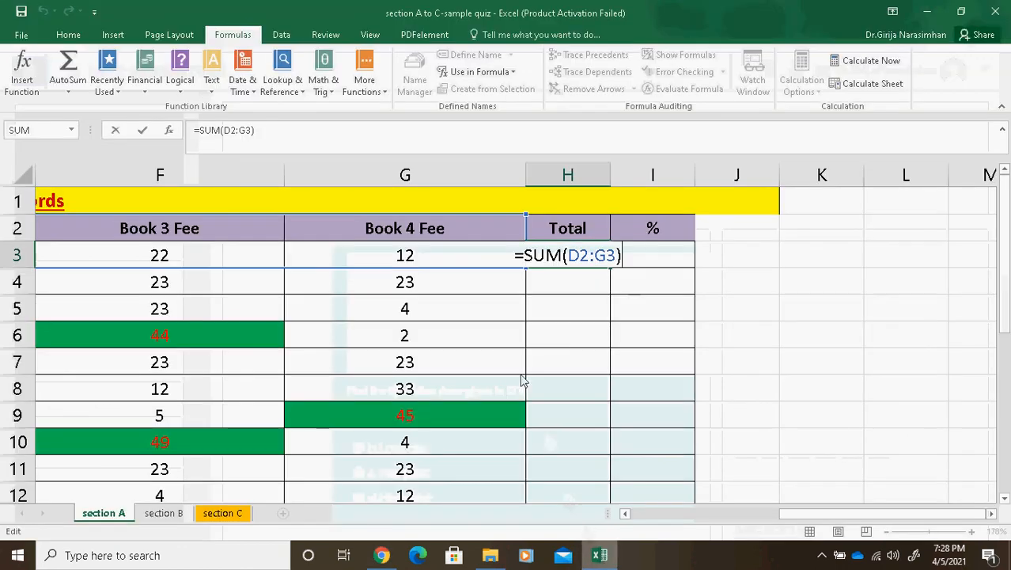
left_click(904, 323)
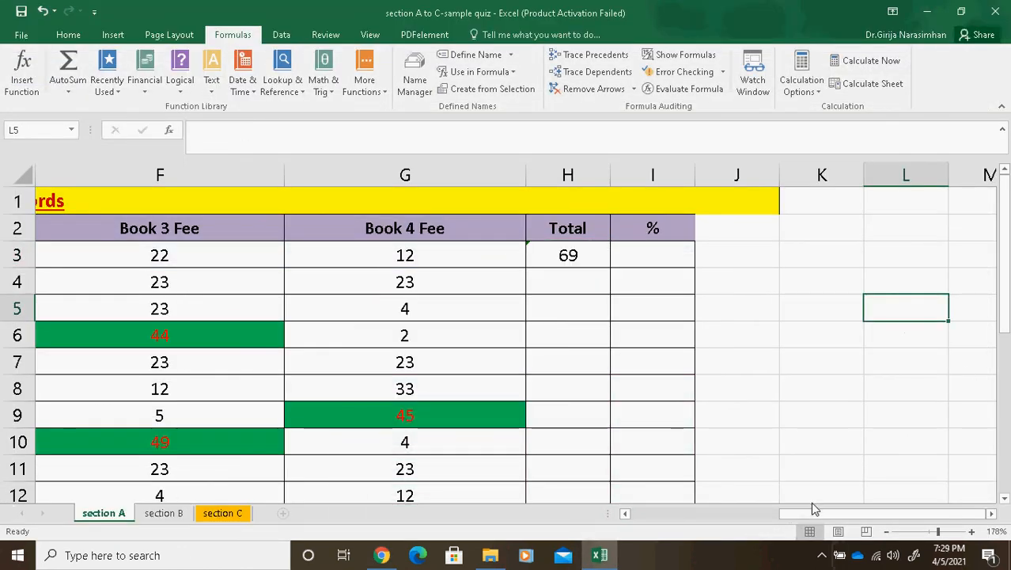
left_click_drag(808, 516, 684, 519)
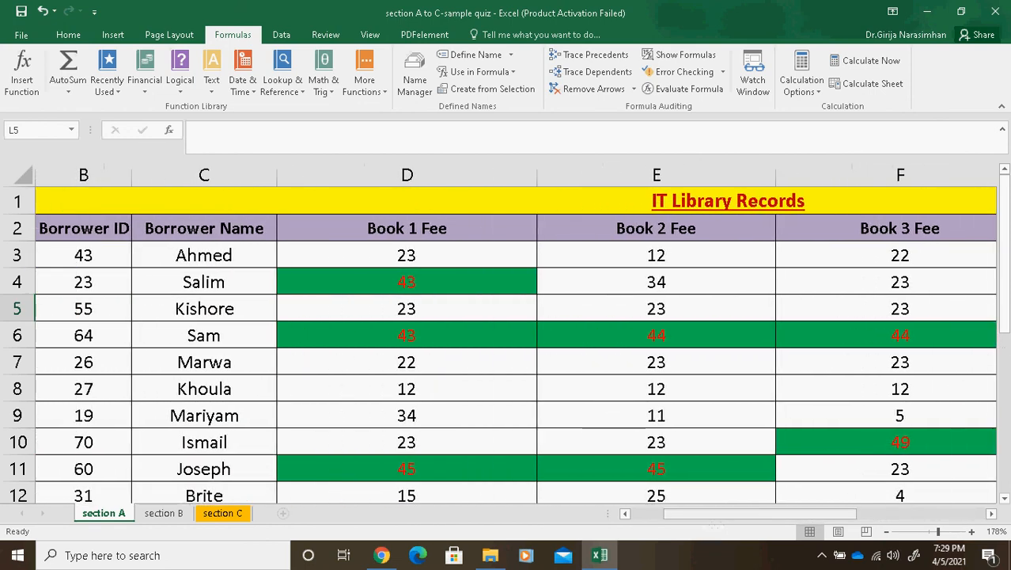
left_click_drag(1005, 324, 1007, 384)
left_click(414, 415)
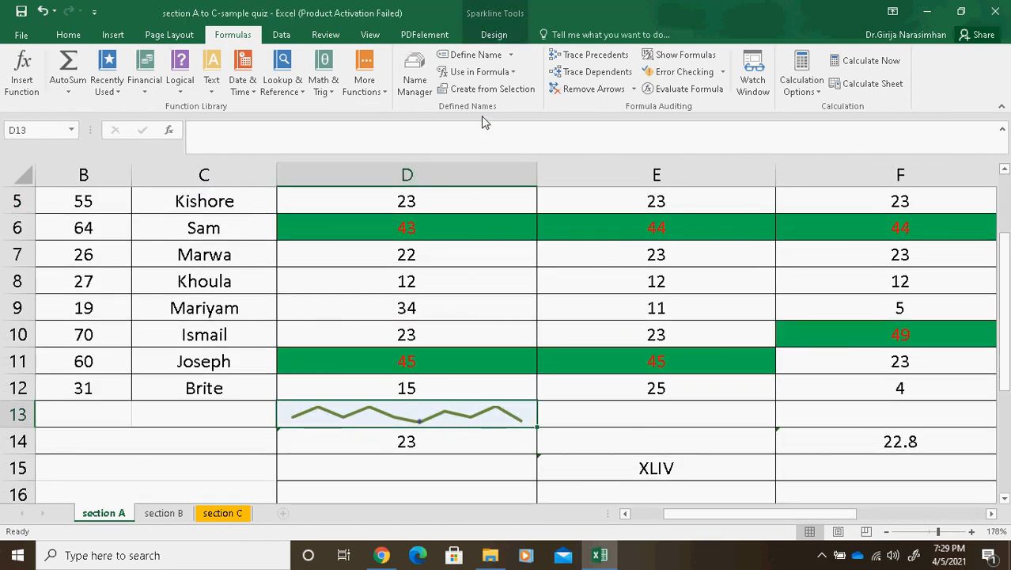
left_click(494, 35)
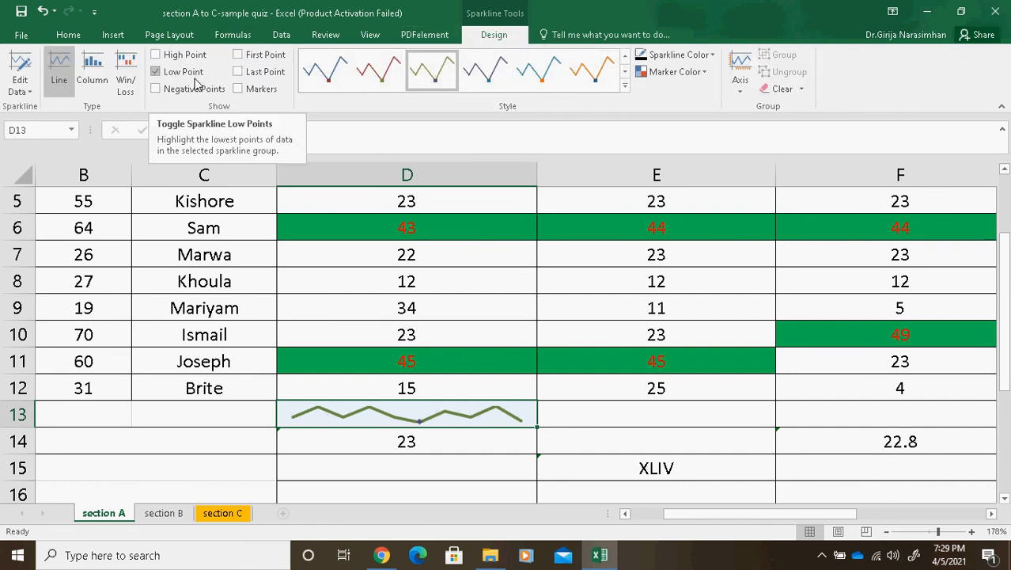
Step: Switch to the quiz in Chrome and answer question 10 with option b, Lowpoint
left_click(382, 555)
left_click(359, 448)
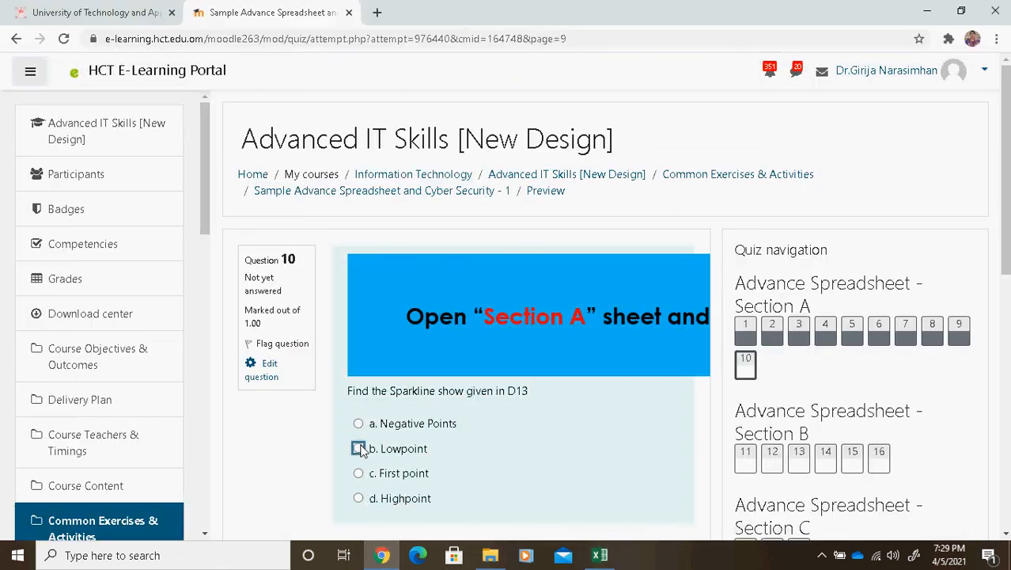
left_click_drag(1006, 223, 1005, 279)
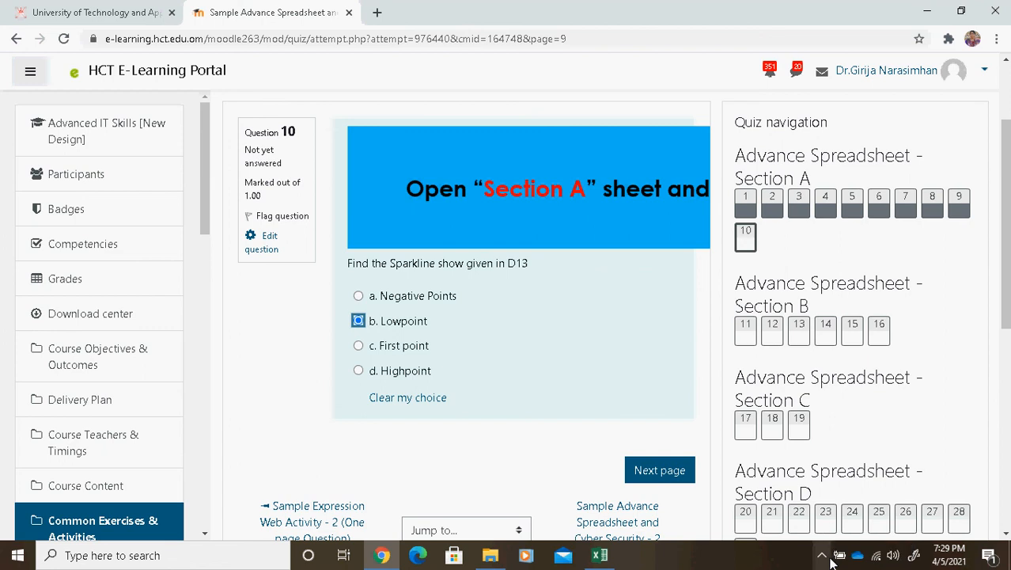
left_click(830, 560)
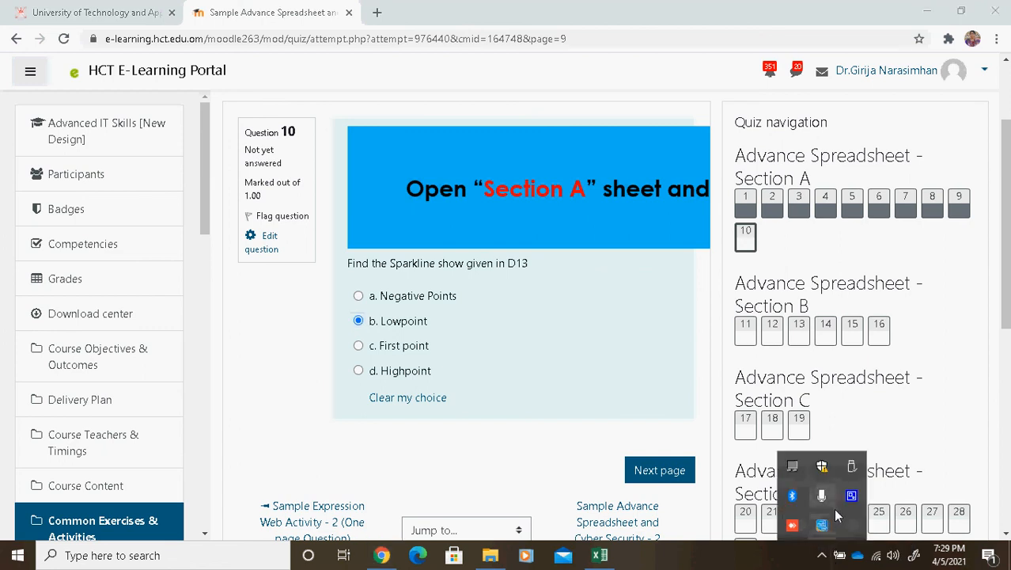